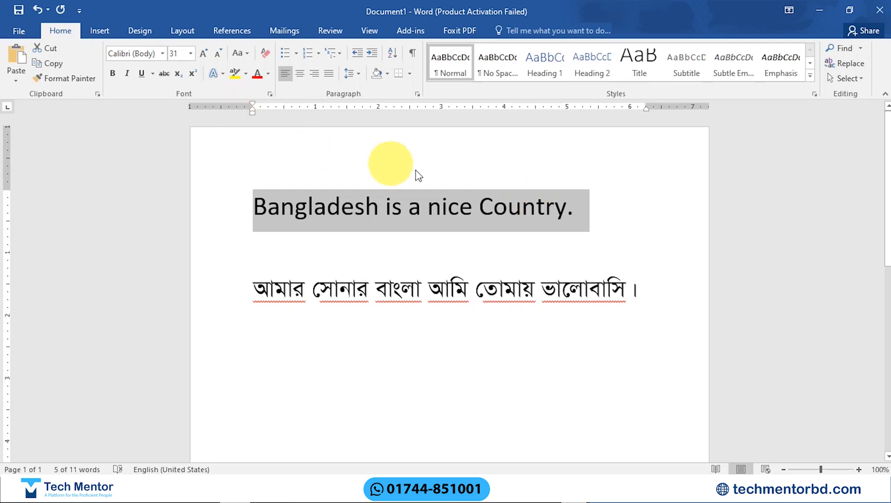
Step: Select only the word "Bangladesh" in the English sentence, replacing the full-sentence selection, and release it again
{"action": "left_click", "coordinate": [439, 207]}
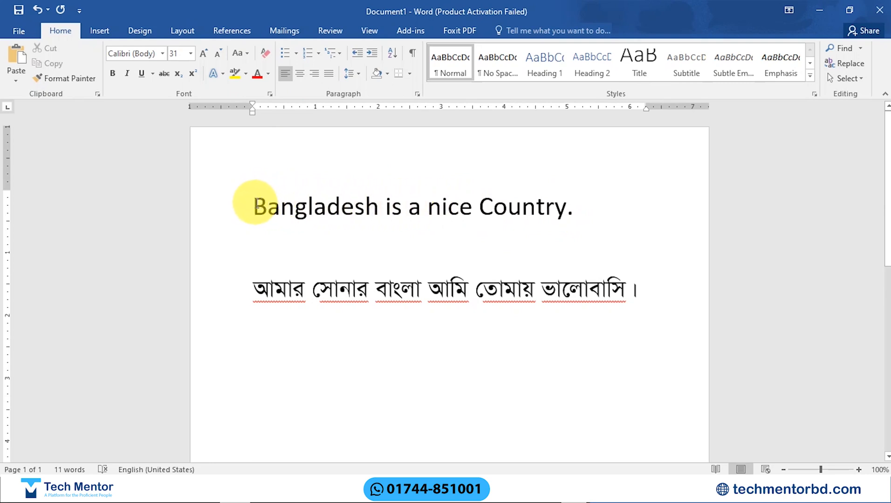
{"action": "left_click_drag", "start_coordinate": [255, 204], "coordinate": [377, 205]}
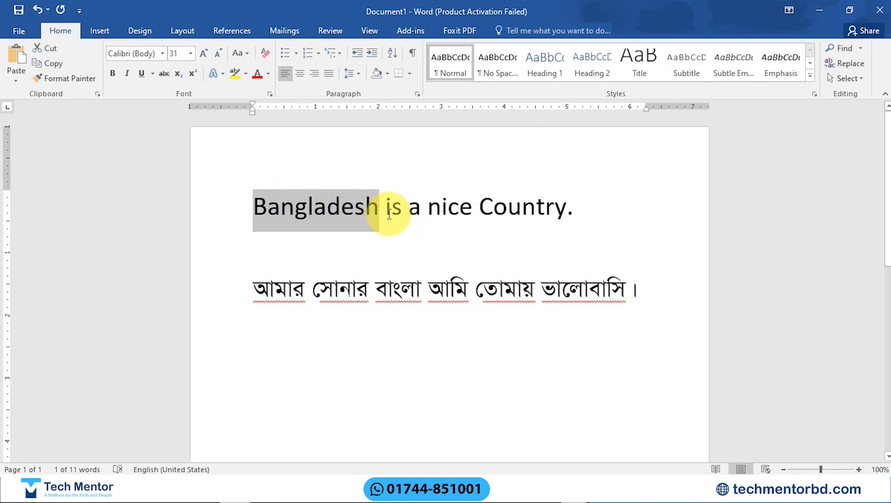
{"action": "left_click", "coordinate": [256, 208]}
Step: Preview different fonts on the whole sentence "Bangladesh is a nice Country." and apply Bahnschrift SemiBold
{"action": "left_click_drag", "start_coordinate": [252, 206], "coordinate": [574, 186]}
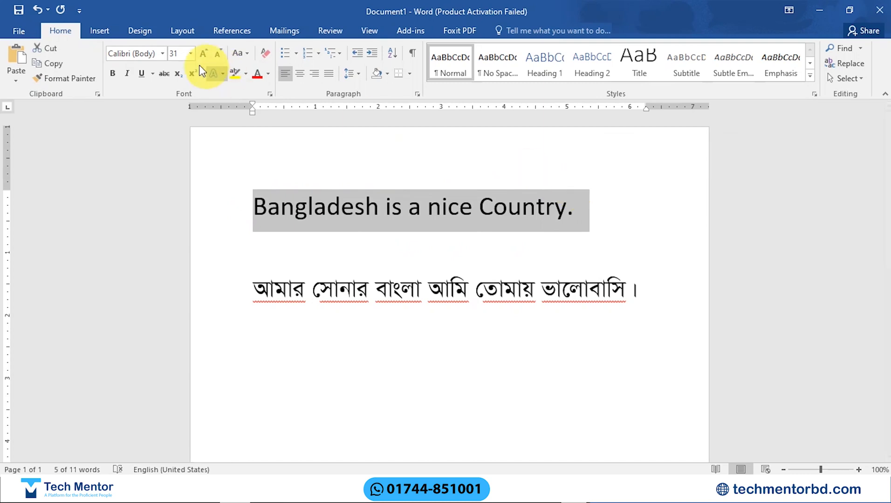
{"action": "left_click", "coordinate": [163, 55]}
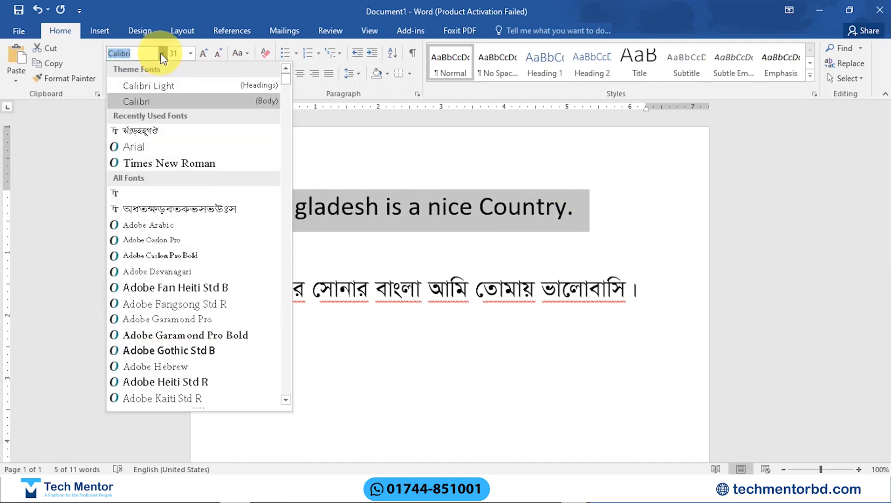
{"action": "key", "text": "Down"}
{"action": "key", "text": "Down"}
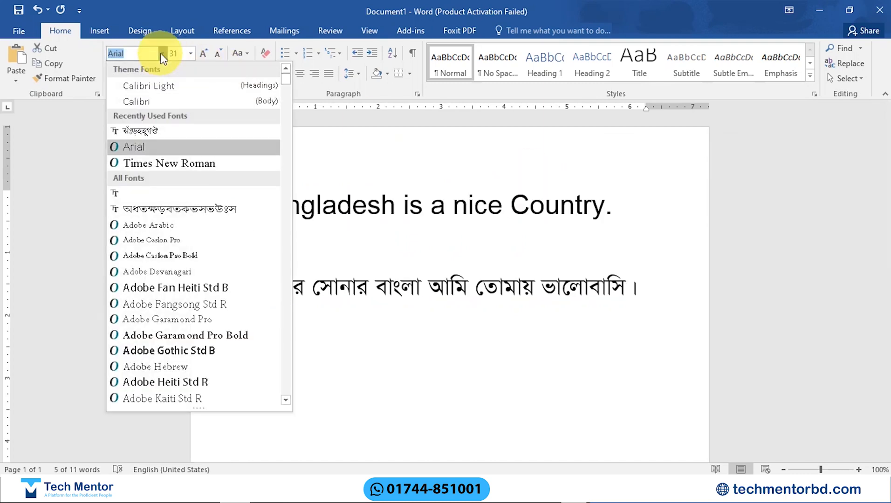
{"action": "key", "text": "Down"}
{"action": "key", "text": "Down"}
{"action": "key", "text": "Down"}
{"action": "key", "text": "Down"}
{"action": "key", "text": "Down"}
{"action": "key", "text": "Down"}
{"action": "key", "text": "Down"}
{"action": "key", "text": "Down"}
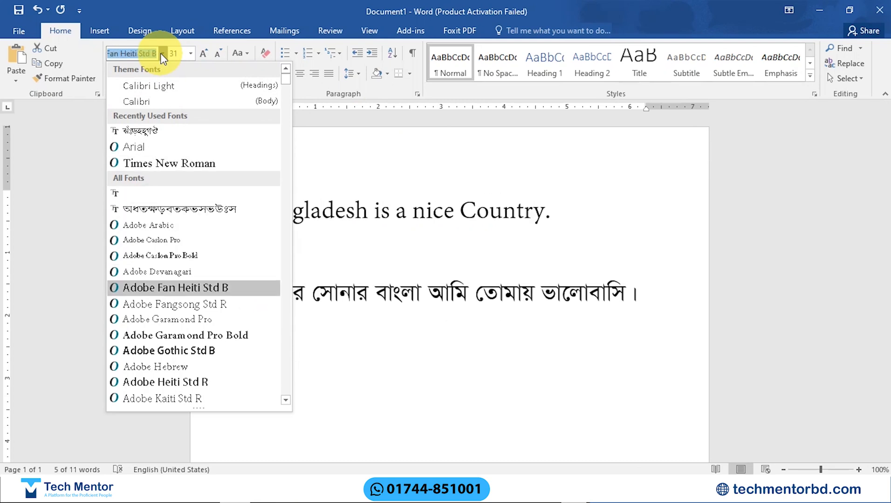
{"action": "key", "text": "Down"}
{"action": "key", "text": "Down"}
{"action": "key", "text": "Down"}
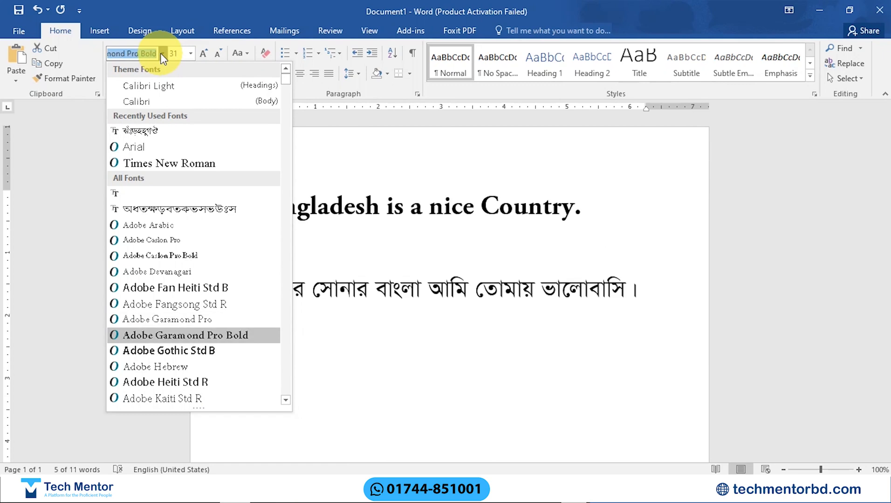
{"action": "key", "text": "Down"}
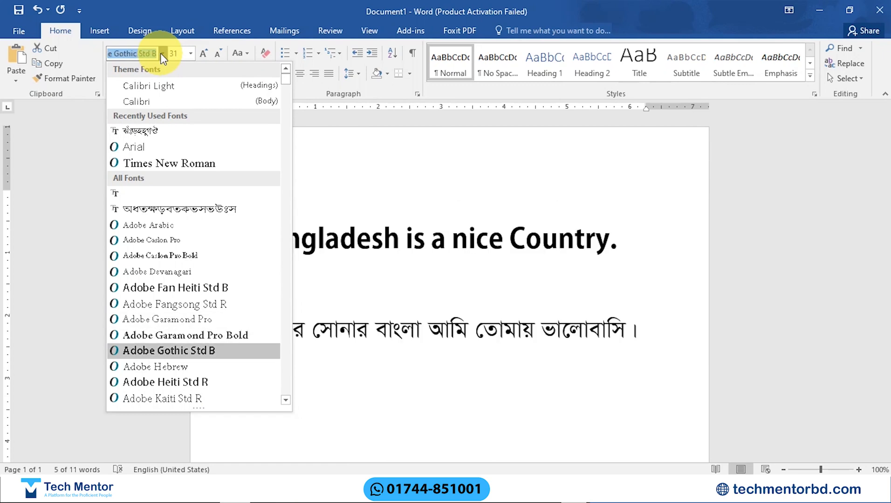
{"action": "key", "text": "Down"}
{"action": "key", "text": "Down"}
{"action": "key", "text": "Down"}
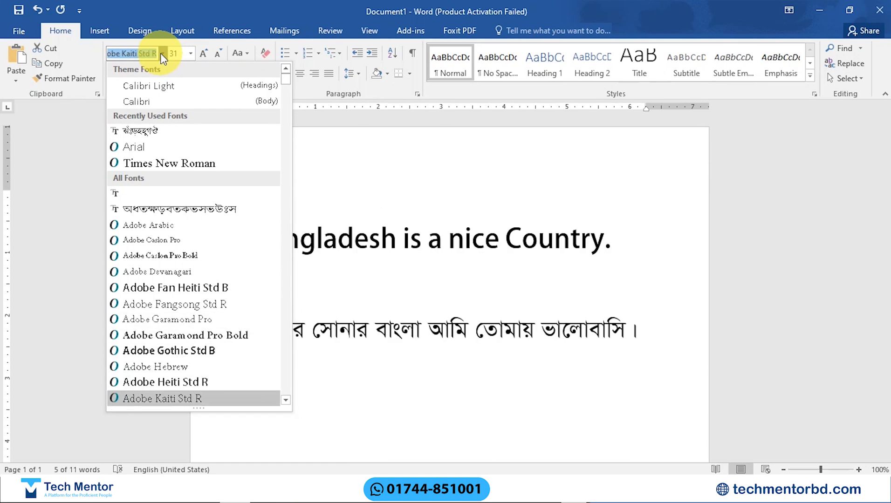
{"action": "key", "text": "Down"}
{"action": "key", "text": "Down"}
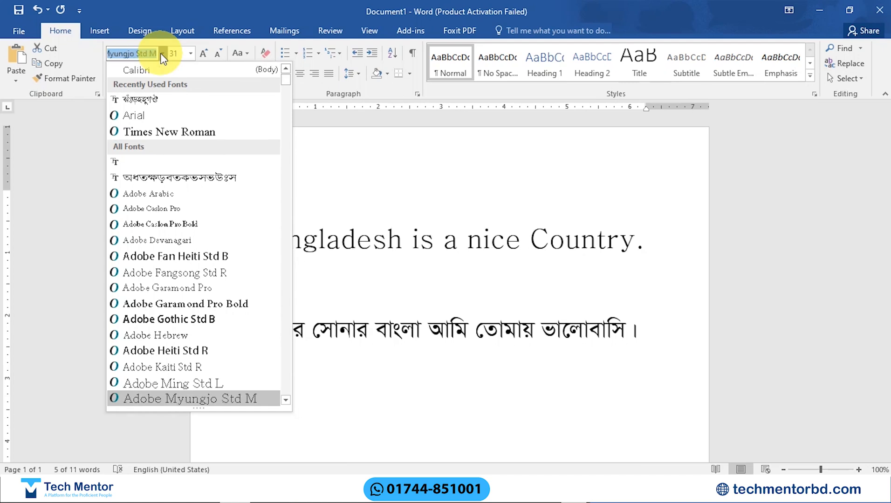
{"action": "key", "text": "Down"}
{"action": "key", "text": "Down"}
{"action": "key", "text": "Down"}
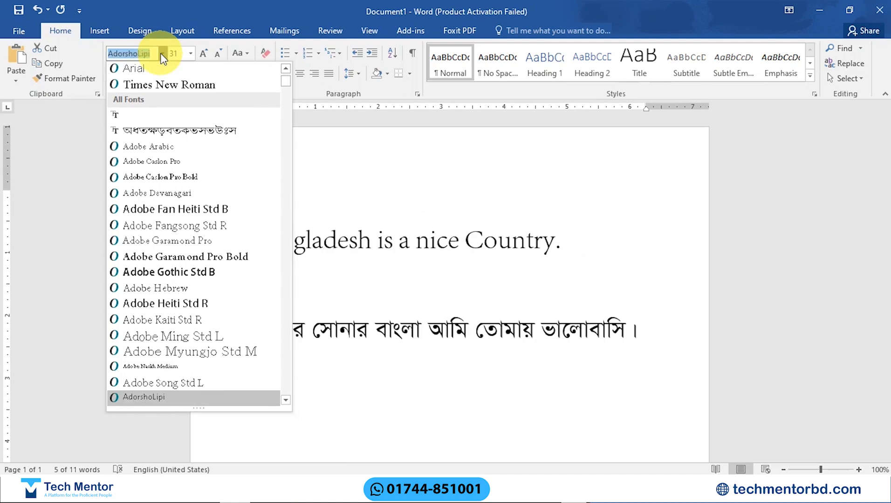
{"action": "key", "text": "Down"}
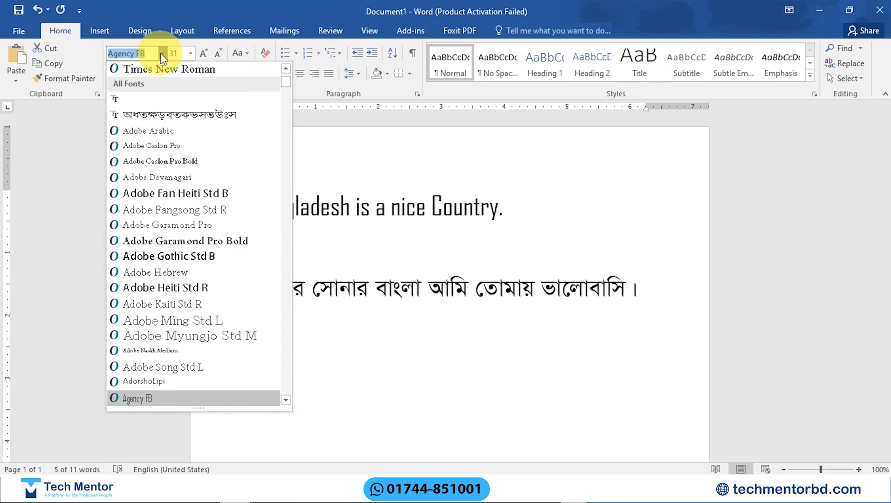
{"action": "key", "text": "Down"}
{"action": "key", "text": "Down"}
{"action": "key", "text": "Down"}
{"action": "key", "text": "Down"}
{"action": "key", "text": "Down"}
{"action": "key", "text": "Down"}
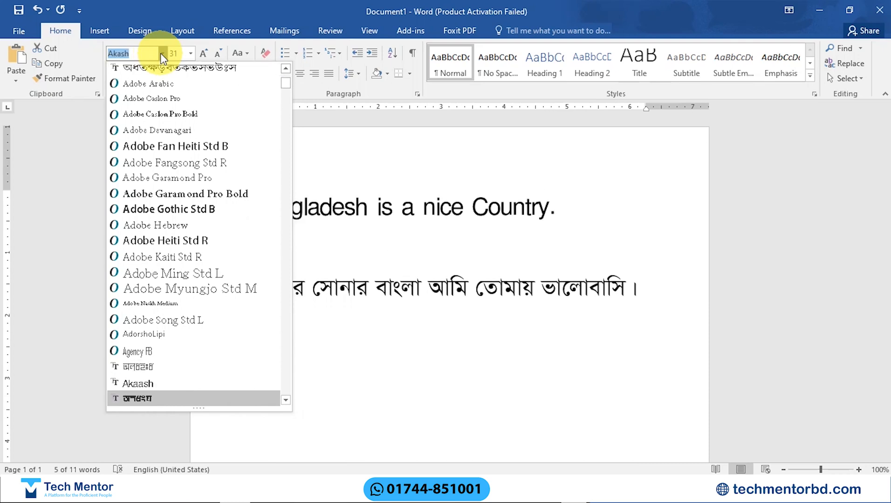
{"action": "key", "text": "Up"}
{"action": "key", "text": "Up"}
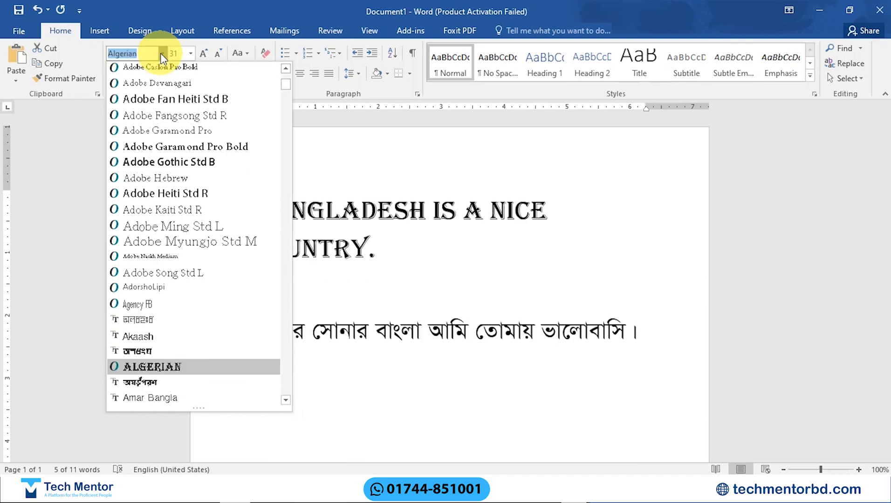
{"action": "key", "text": "Down"}
{"action": "key", "text": "Down"}
{"action": "key", "text": "Down"}
{"action": "key", "text": "Down"}
{"action": "key", "text": "Down"}
{"action": "key", "text": "Down"}
{"action": "key", "text": "Down"}
{"action": "key", "text": "Down"}
{"action": "key", "text": "Down"}
{"action": "key", "text": "Down"}
{"action": "key", "text": "Down"}
{"action": "key", "text": "Down"}
{"action": "key", "text": "Down"}
{"action": "key", "text": "Down"}
{"action": "key", "text": "Down"}
{"action": "key", "text": "Down"}
{"action": "key", "text": "Down"}
{"action": "key", "text": "Down"}
{"action": "key", "text": "Down"}
{"action": "key", "text": "Down"}
{"action": "key", "text": "Down"}
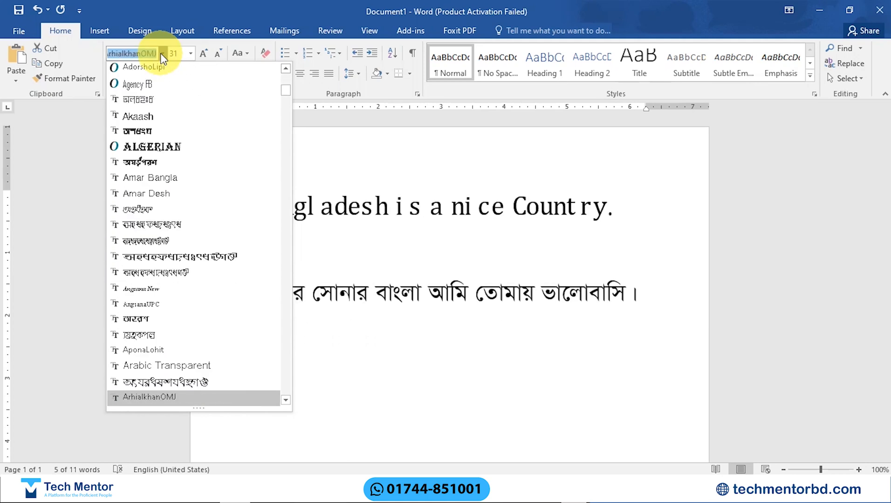
{"action": "key", "text": "Down"}
{"action": "key", "text": "Down"}
{"action": "key", "text": "Down"}
{"action": "key", "text": "Down"}
{"action": "key", "text": "Down"}
{"action": "key", "text": "Down"}
{"action": "key", "text": "Down"}
{"action": "key", "text": "Down"}
{"action": "key", "text": "Down"}
{"action": "key", "text": "Down"}
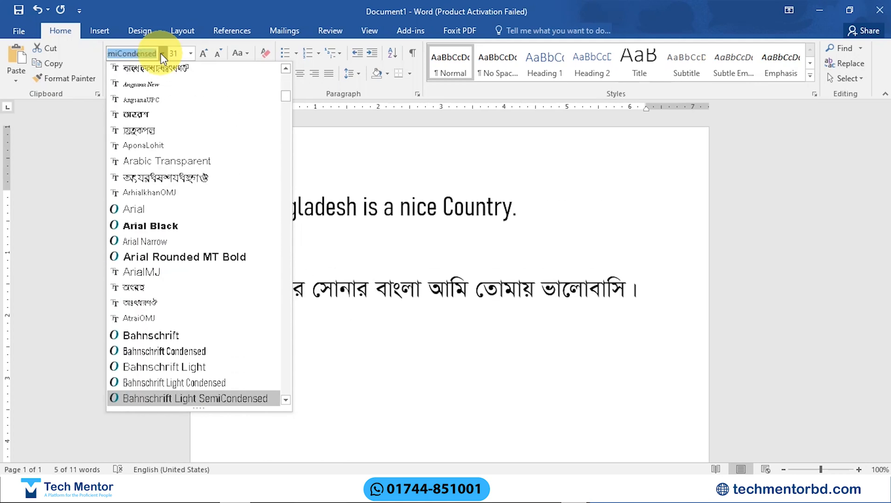
{"action": "key", "text": "Up"}
{"action": "key", "text": "Up"}
{"action": "key", "text": "Up"}
{"action": "key", "text": "Up"}
{"action": "key", "text": "Up"}
{"action": "key", "text": "Up"}
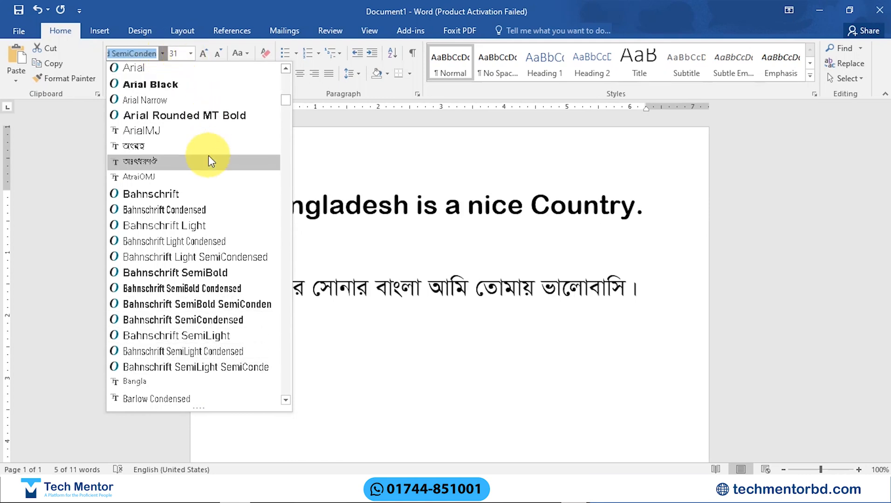
{"action": "left_click", "coordinate": [203, 320]}
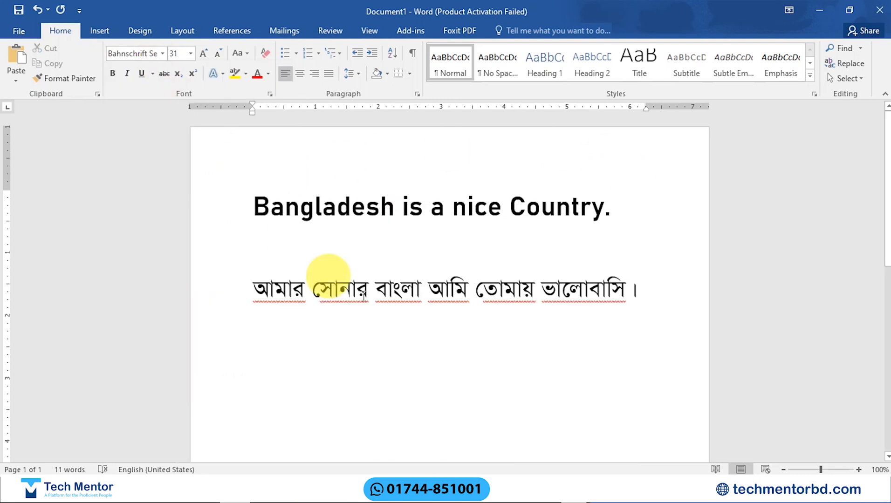
Step: Preview different fonts on the whole Bangla sentence, including Anik, ArhialkhanMJ, Arin and AtraiMJ, and leave the font list
{"action": "left_click_drag", "start_coordinate": [257, 285], "coordinate": [616, 297]}
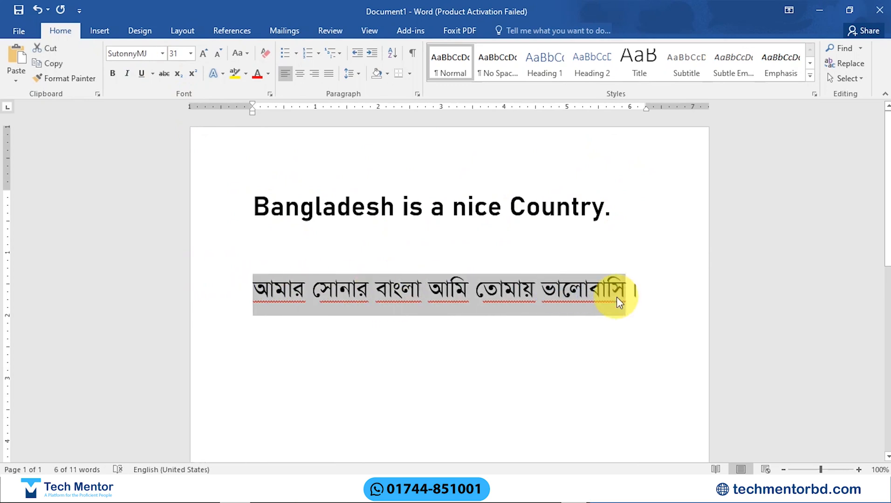
{"action": "key", "text": "shift+Right"}
{"action": "key", "text": "shift+Right"}
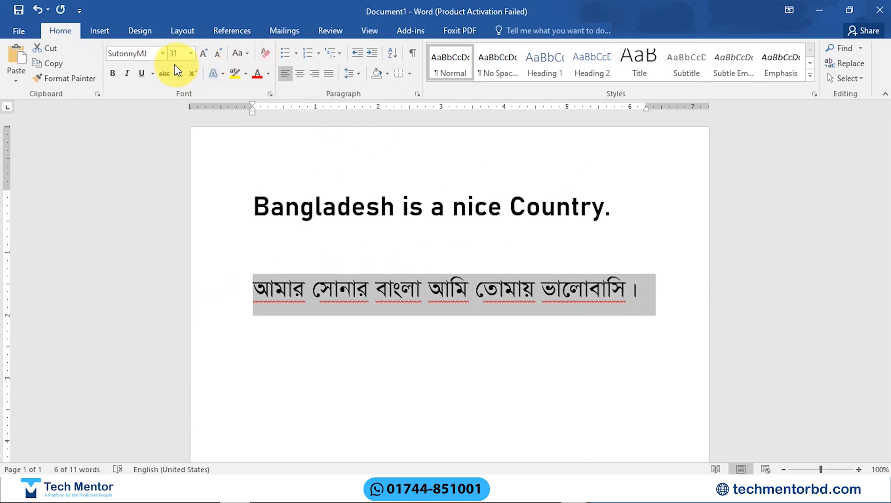
{"action": "left_click", "coordinate": [163, 53]}
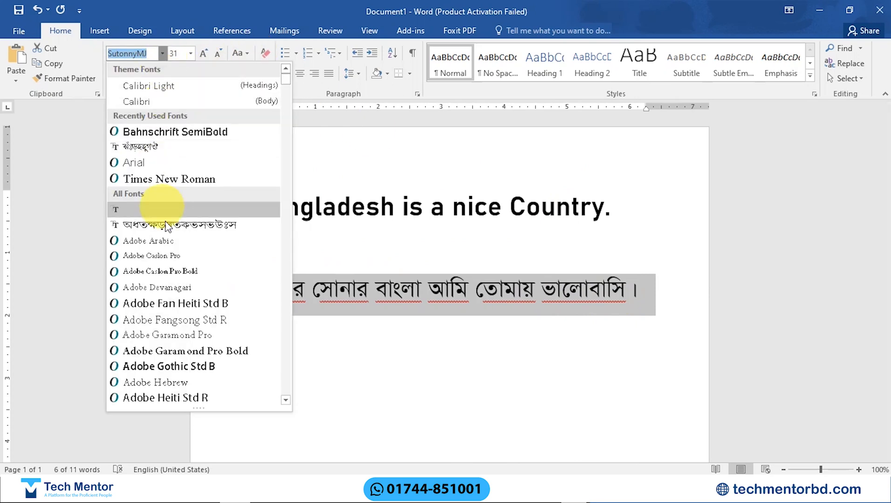
{"action": "key", "text": "Down"}
{"action": "key", "text": "Down"}
{"action": "key", "text": "Down"}
{"action": "key", "text": "Down"}
{"action": "key", "text": "Down"}
{"action": "key", "text": "Down"}
{"action": "key", "text": "Down"}
{"action": "key", "text": "Down"}
{"action": "key", "text": "Down"}
{"action": "key", "text": "Down"}
{"action": "key", "text": "Down"}
{"action": "key", "text": "Down"}
{"action": "key", "text": "Down"}
{"action": "key", "text": "Down"}
{"action": "key", "text": "Down"}
{"action": "key", "text": "Down"}
{"action": "key", "text": "Down"}
{"action": "key", "text": "Down"}
{"action": "key", "text": "Down"}
{"action": "key", "text": "Down"}
{"action": "key", "text": "Down"}
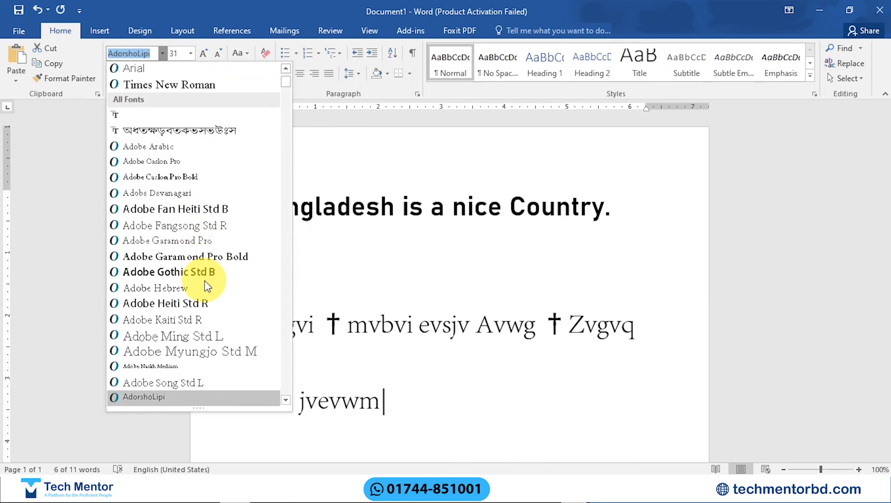
{"action": "key", "text": "Down"}
{"action": "key", "text": "Down"}
{"action": "key", "text": "Down"}
{"action": "key", "text": "Down"}
{"action": "key", "text": "Down"}
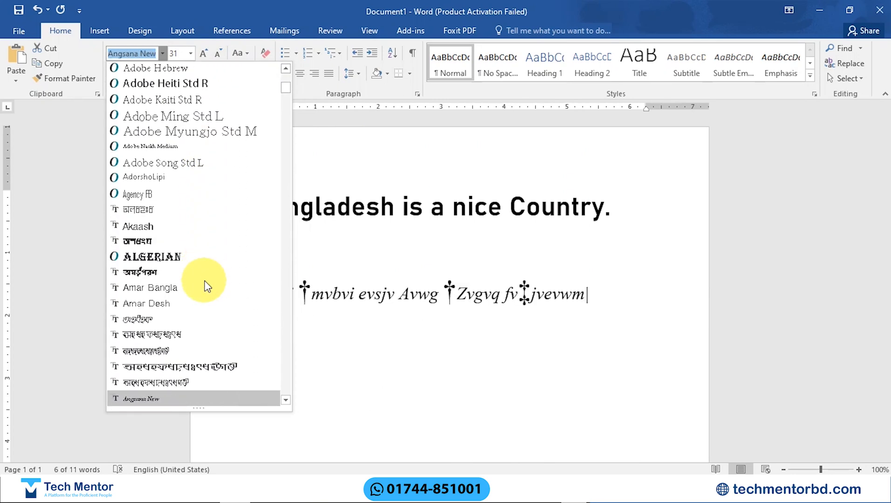
{"action": "key", "text": "Up"}
{"action": "key", "text": "Up"}
{"action": "key", "text": "Down"}
{"action": "key", "text": "Down"}
{"action": "key", "text": "Down"}
{"action": "key", "text": "Down"}
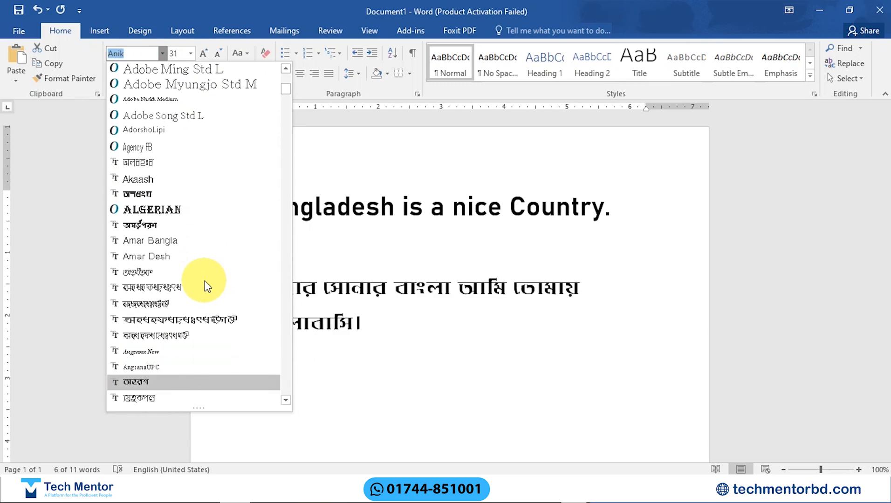
{"action": "key", "text": "Down"}
{"action": "key", "text": "Down"}
{"action": "key", "text": "Down"}
{"action": "key", "text": "Down"}
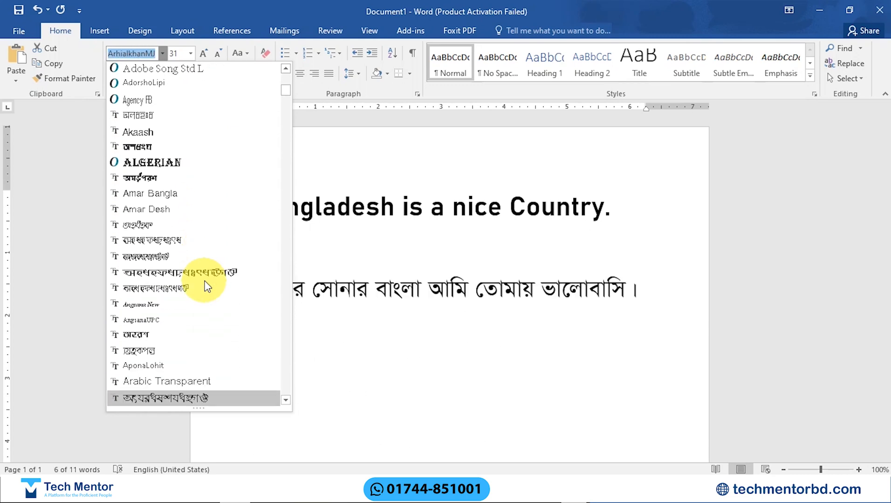
{"action": "key", "text": "Down"}
{"action": "key", "text": "Down"}
{"action": "key", "text": "Down"}
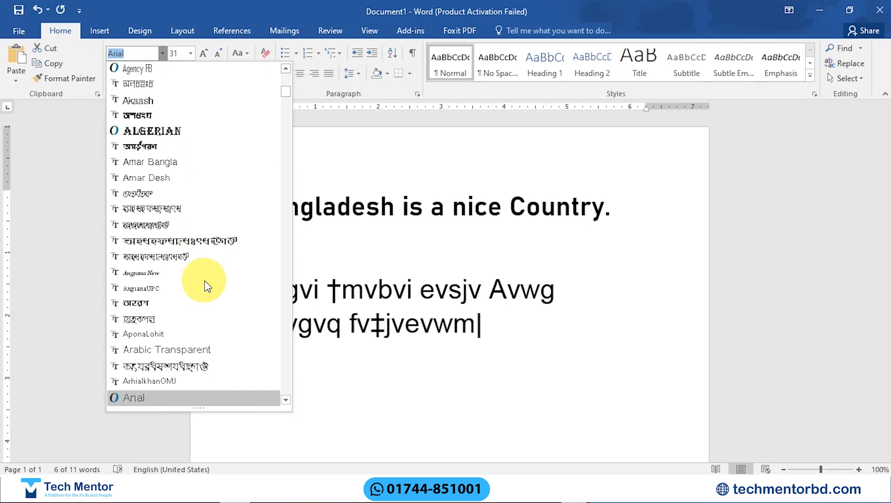
{"action": "key", "text": "Down"}
{"action": "key", "text": "Down"}
{"action": "key", "text": "Down"}
{"action": "key", "text": "Down"}
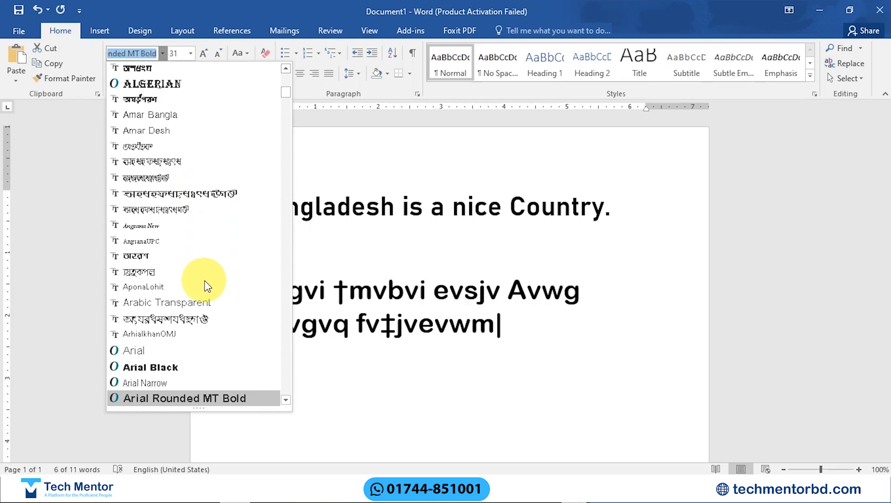
{"action": "key", "text": "Down"}
{"action": "key", "text": "Up"}
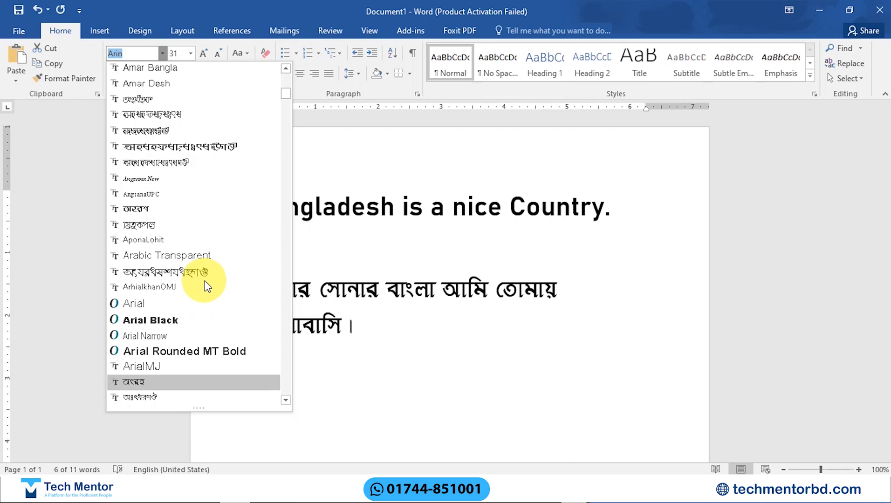
{"action": "key", "text": "Down"}
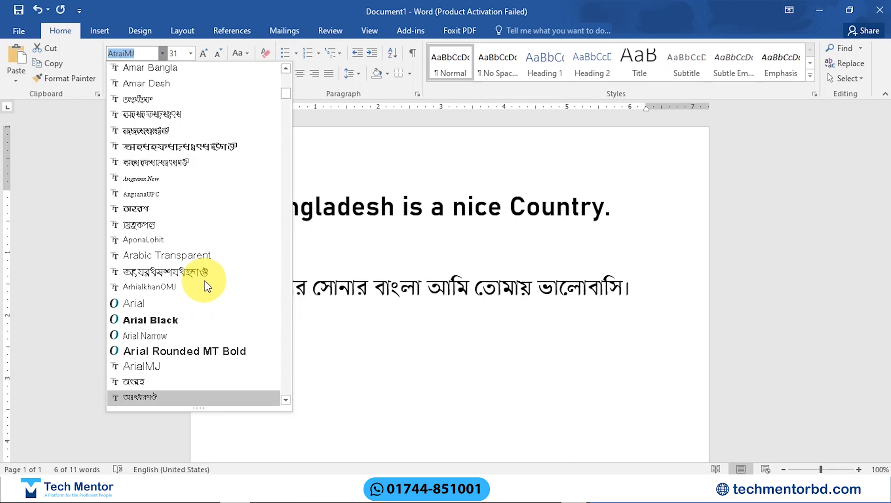
{"action": "key", "text": "Down"}
{"action": "key", "text": "Down"}
{"action": "key", "text": "Down"}
{"action": "key", "text": "Down"}
{"action": "key", "text": "Down"}
{"action": "key", "text": "Down"}
{"action": "key", "text": "Down"}
{"action": "key", "text": "Down"}
{"action": "key", "text": "Down"}
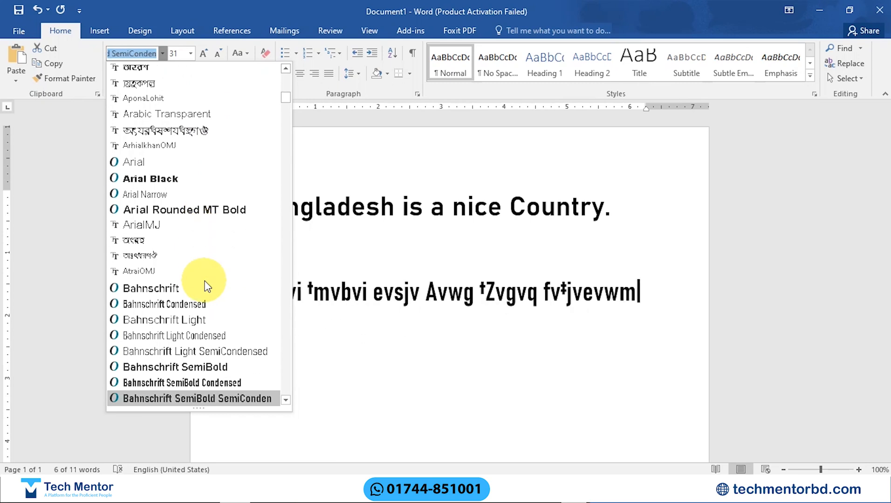
{"action": "key", "text": "Down"}
{"action": "key", "text": "Down"}
{"action": "key", "text": "Down"}
{"action": "key", "text": "Down"}
{"action": "key", "text": "Down"}
{"action": "key", "text": "Down"}
{"action": "key", "text": "Down"}
{"action": "key", "text": "Down"}
{"action": "key", "text": "Down"}
{"action": "key", "text": "Down"}
{"action": "key", "text": "Down"}
{"action": "key", "text": "Down"}
{"action": "key", "text": "Down"}
{"action": "key", "text": "Down"}
{"action": "key", "text": "Down"}
{"action": "key", "text": "Down"}
{"action": "key", "text": "Down"}
{"action": "key", "text": "Down"}
{"action": "key", "text": "Down"}
{"action": "key", "text": "Down"}
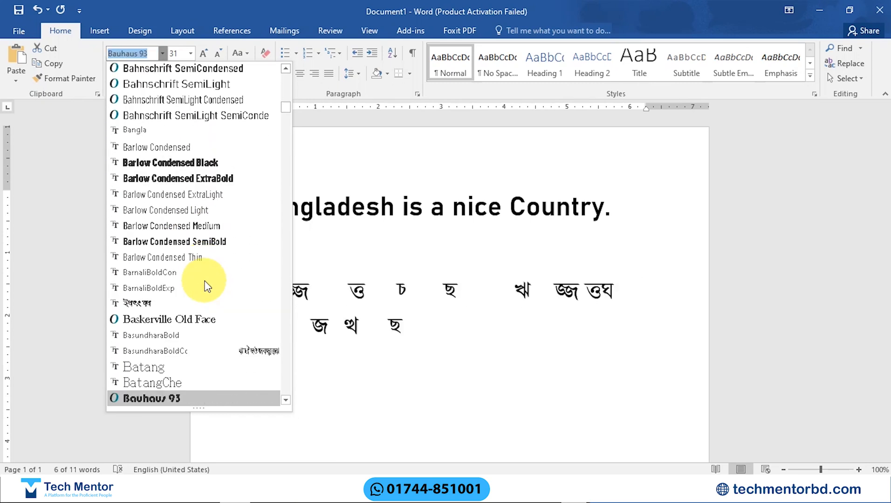
{"action": "key", "text": "Down"}
{"action": "key", "text": "Down"}
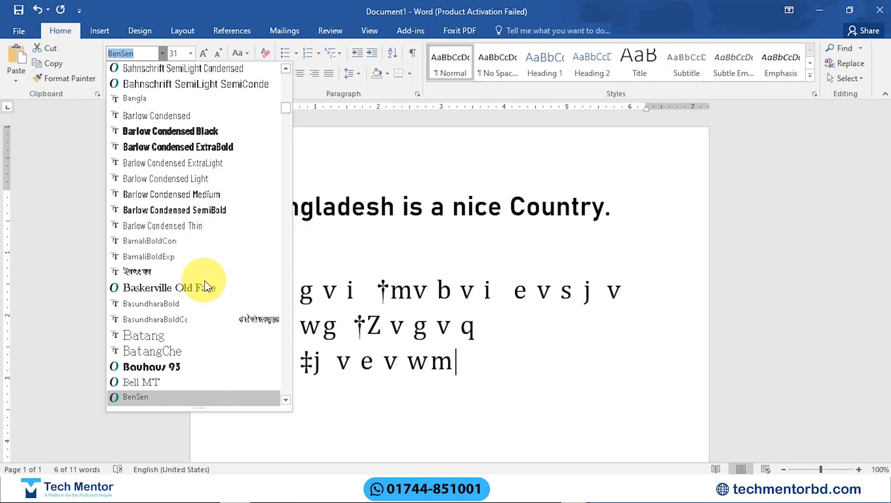
{"action": "key", "text": "Return"}
{"action": "left_click", "coordinate": [334, 248]}
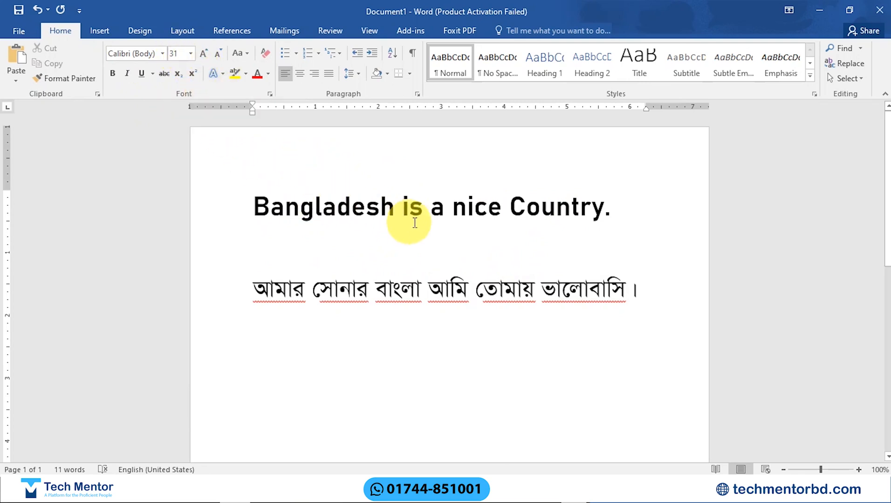
Step: Set the font size of the word "Bangladesh" in the English sentence to 72
{"action": "left_click_drag", "start_coordinate": [253, 196], "coordinate": [391, 204]}
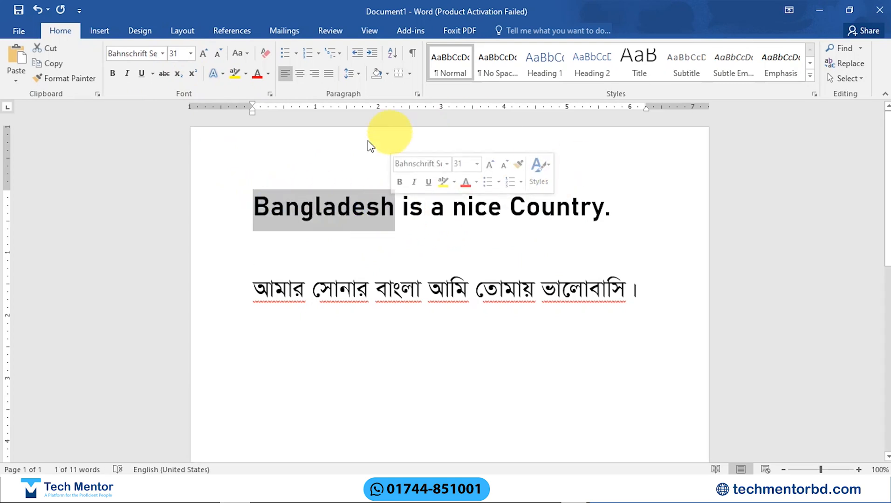
{"action": "left_click", "coordinate": [191, 53]}
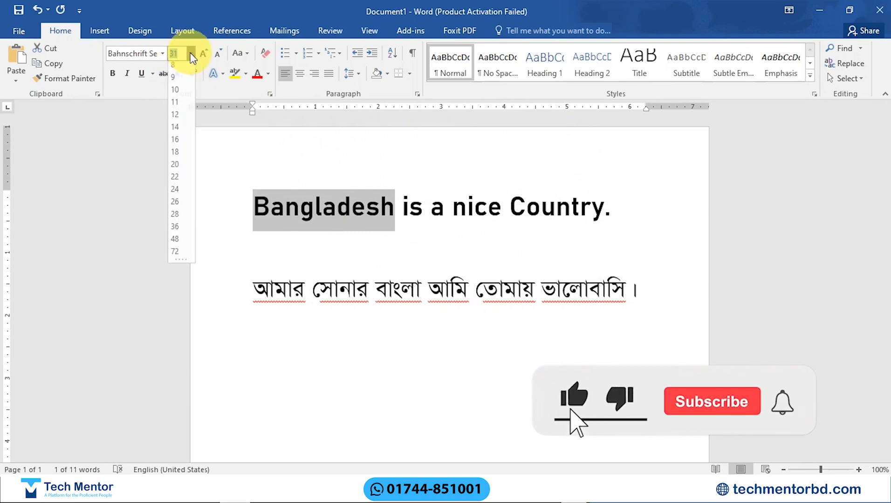
{"action": "left_click", "coordinate": [175, 254]}
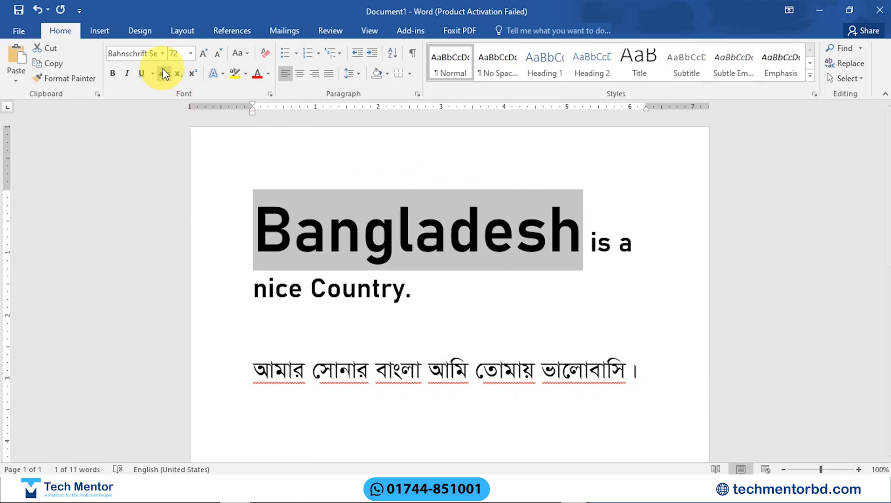
Step: Enter a custom font size of 150 for the word "Bangladesh" and release the selection
{"action": "left_click", "coordinate": [177, 52]}
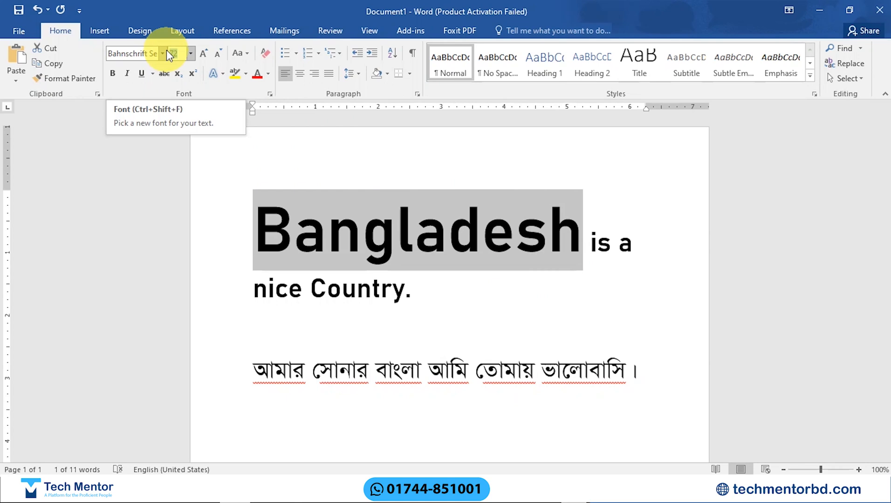
{"action": "type", "text": "150"}
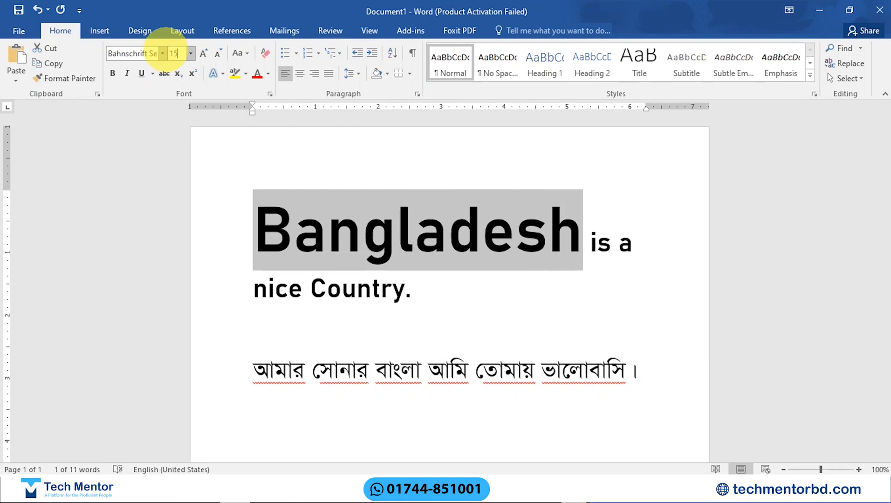
{"action": "left_click", "coordinate": [305, 173]}
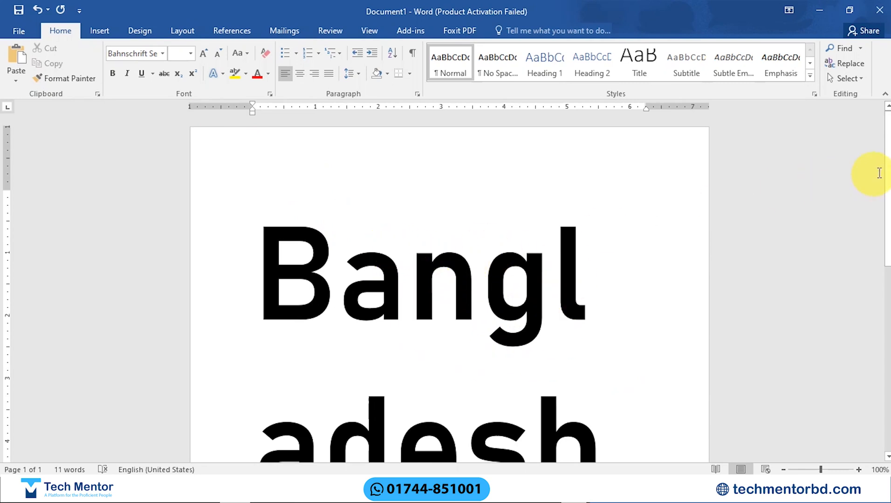
Step: Select the whole enlarged word "Bangladesh" again, set its font size to 48 and release the selection
{"action": "mouse_move", "coordinate": [886, 184]}
{"action": "left_mouse_down"}
{"action": "mouse_move", "coordinate": [888, 222]}
{"action": "mouse_move", "coordinate": [887, 214]}
{"action": "left_mouse_up"}
{"action": "left_click_drag", "start_coordinate": [266, 186], "coordinate": [550, 356]}
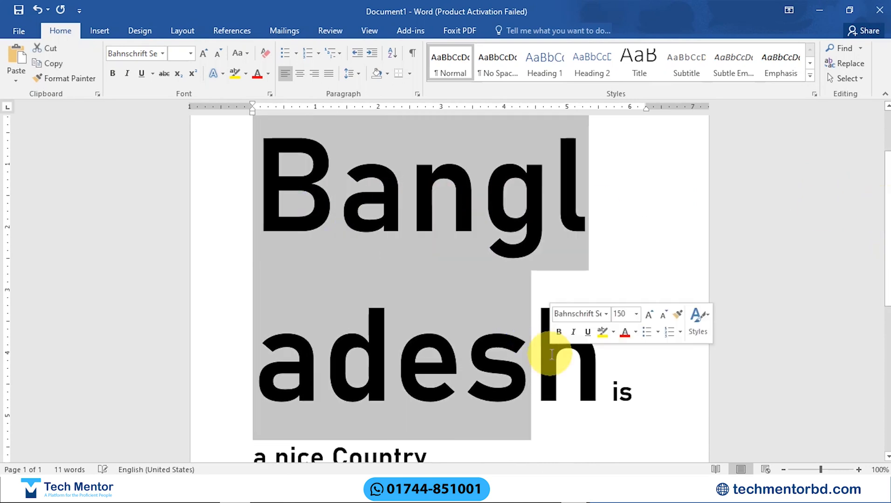
{"action": "key", "text": "shift+Right"}
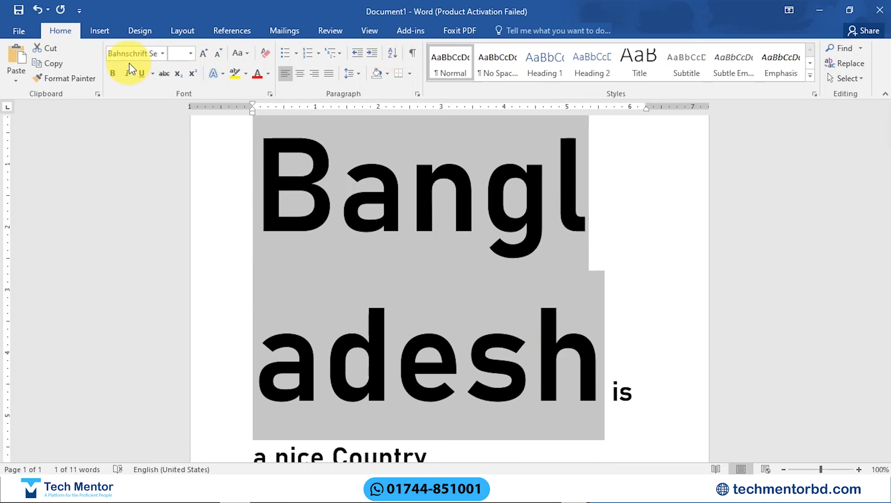
{"action": "left_click", "coordinate": [191, 57]}
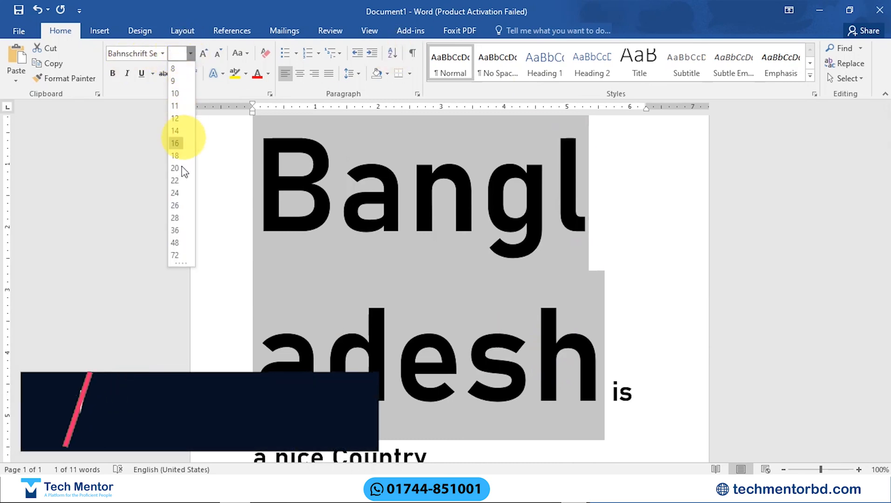
{"action": "left_click", "coordinate": [178, 243]}
{"action": "key", "text": "ctrl+z"}
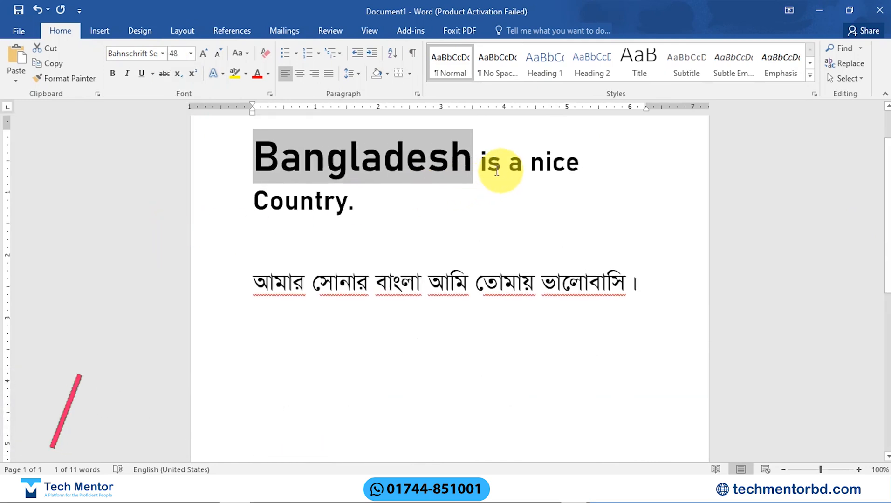
{"action": "left_click", "coordinate": [480, 164]}
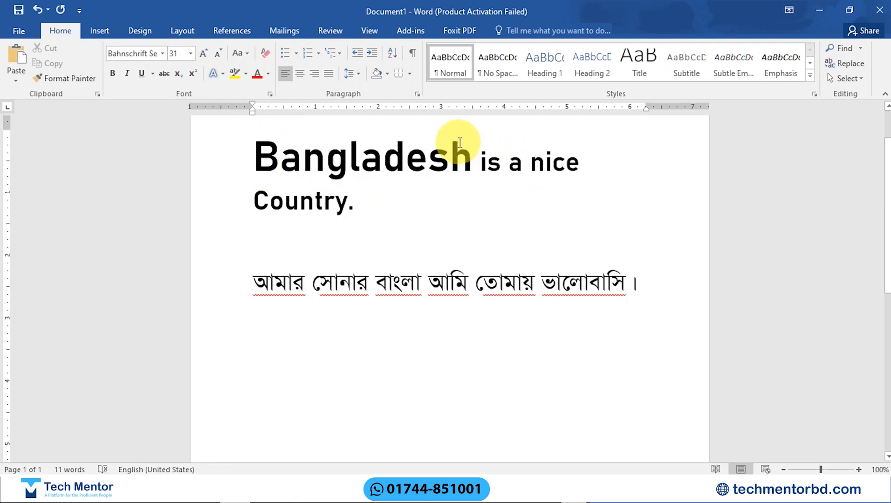
Step: Select the word "Bangladesh" and enlarge it in preset steps to font size 100 with Increase Font Size
{"action": "left_click_drag", "start_coordinate": [472, 156], "coordinate": [223, 165]}
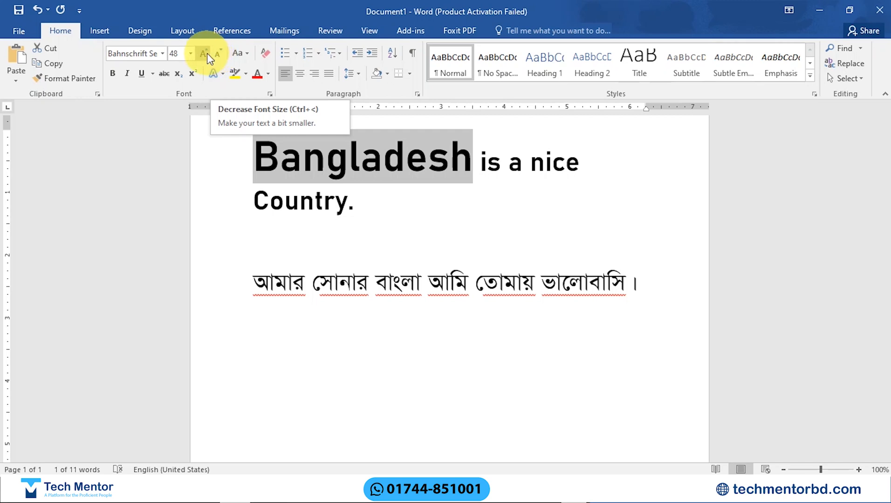
{"action": "left_click", "coordinate": [204, 52]}
{"action": "left_click", "coordinate": [204, 52]}
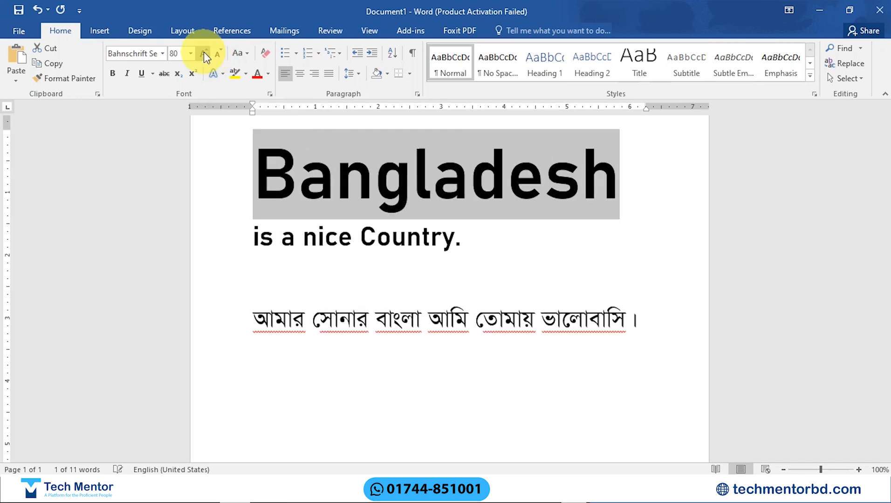
{"action": "left_click", "coordinate": [205, 51]}
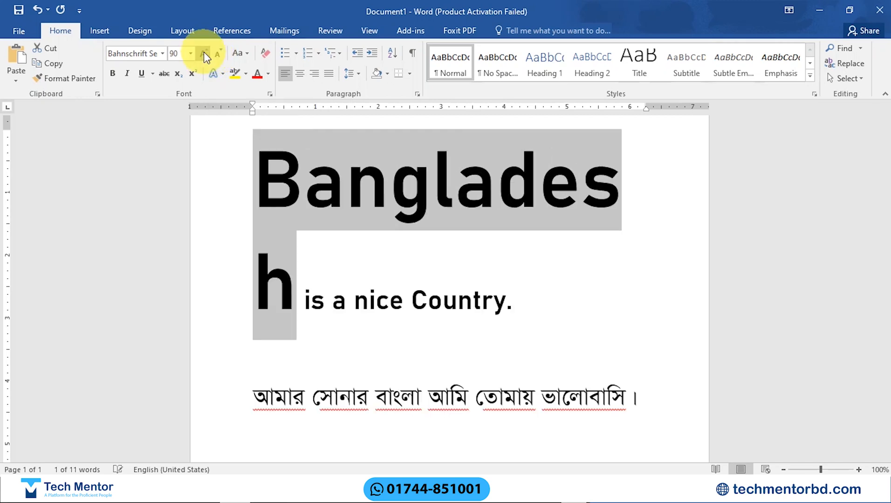
{"action": "left_click", "coordinate": [204, 52]}
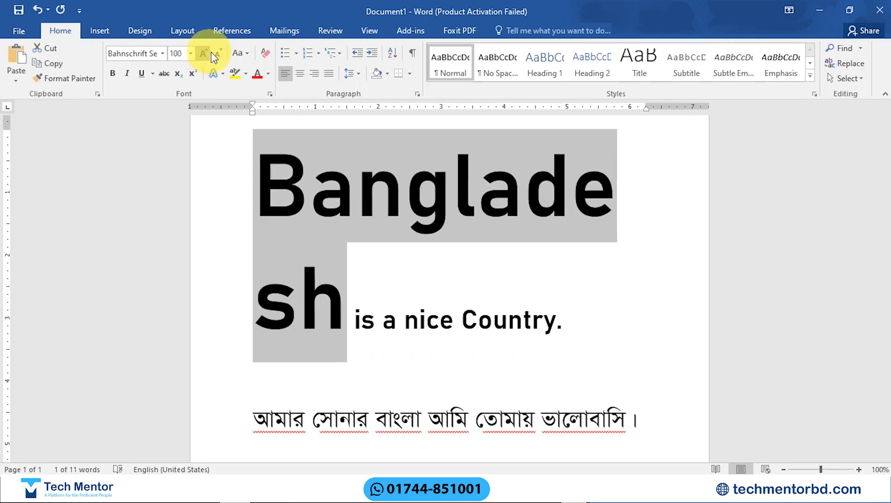
Step: Shrink the word "Bangladesh" in preset steps to font size 36 with Decrease Font Size
{"action": "left_click", "coordinate": [219, 53]}
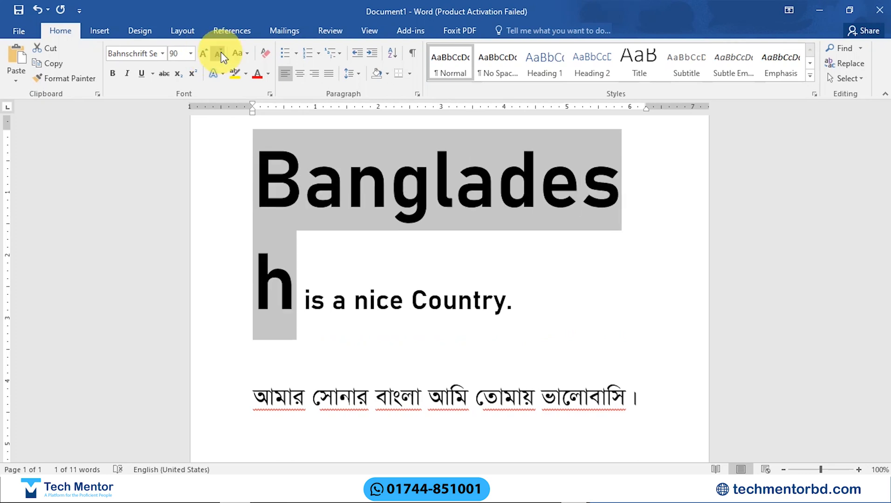
{"action": "left_click", "coordinate": [219, 53]}
{"action": "left_click", "coordinate": [219, 54]}
{"action": "left_click", "coordinate": [221, 53]}
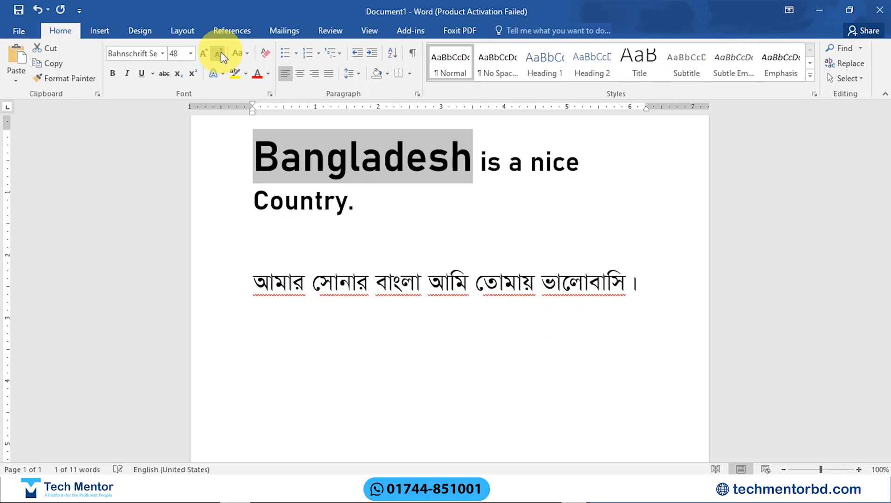
{"action": "left_click", "coordinate": [221, 52]}
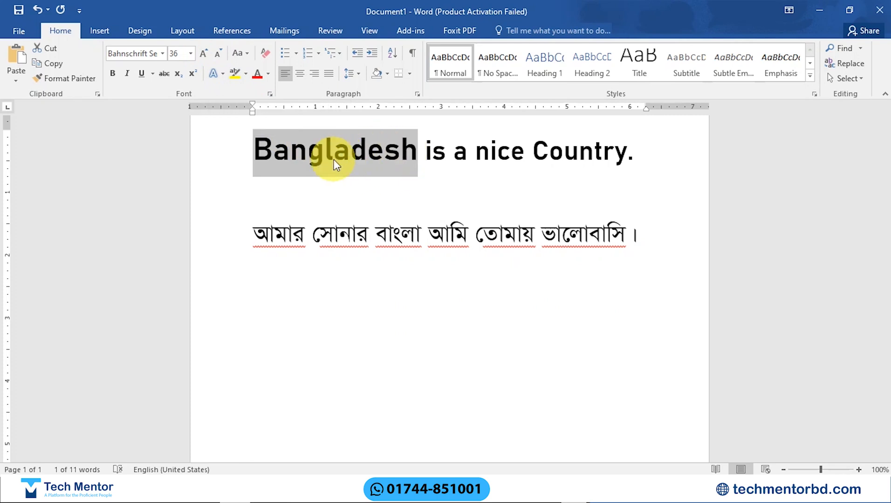
Step: Enlarge the word "Bangladesh" one point at a time to font size 53
{"action": "key", "text": "ctrl+bracketright"}
{"action": "key", "text": "ctrl+bracketright"}
{"action": "key", "text": "ctrl+bracketright"}
{"action": "key", "text": "ctrl+bracketright"}
{"action": "key", "text": "ctrl+bracketright"}
{"action": "key", "text": "ctrl+bracketright"}
{"action": "key", "text": "ctrl+bracketright"}
{"action": "key", "text": "ctrl+bracketright"}
{"action": "key", "text": "ctrl+bracketright"}
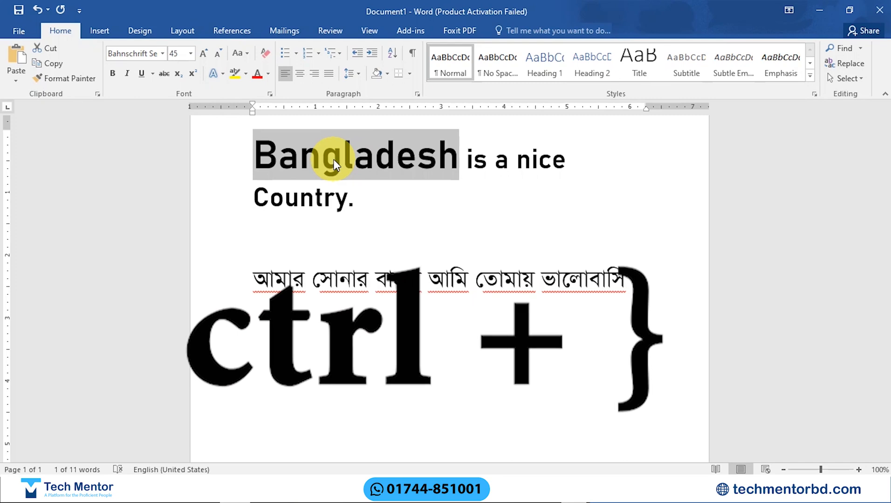
{"action": "key", "text": "ctrl+bracketright"}
{"action": "key", "text": "ctrl+bracketright"}
{"action": "key", "text": "ctrl+bracketright"}
{"action": "key", "text": "ctrl+bracketright"}
{"action": "key", "text": "ctrl+bracketright"}
{"action": "key", "text": "ctrl+bracketright"}
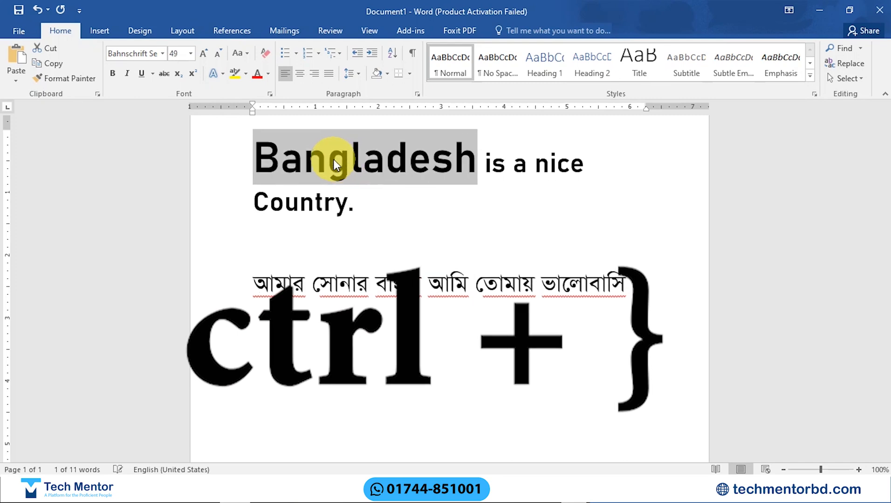
{"action": "key", "text": "ctrl+bracketright"}
{"action": "key", "text": "ctrl+bracketright"}
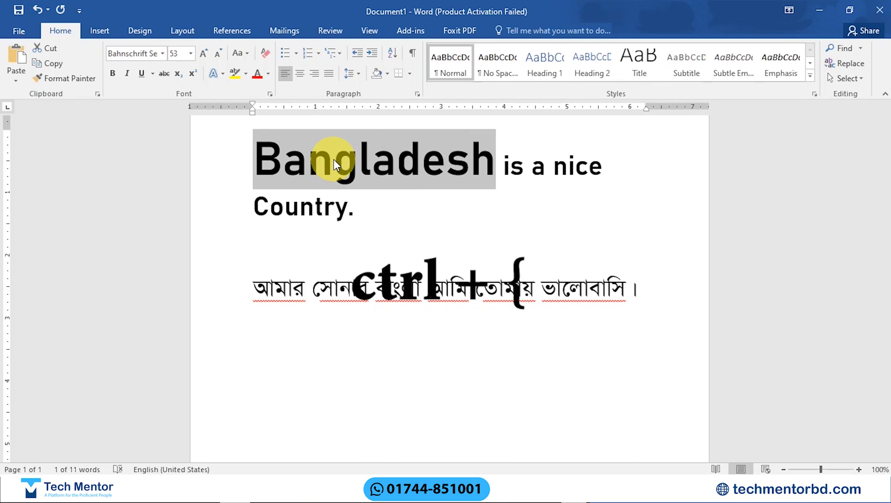
Step: Reduce the word "Bangladesh" one point at a time to font size 39
{"action": "key", "text": "ctrl+bracketleft"}
{"action": "key", "text": "ctrl+bracketleft"}
{"action": "key", "text": "ctrl+bracketleft"}
{"action": "key", "text": "ctrl+bracketleft"}
{"action": "key", "text": "ctrl+bracketleft"}
{"action": "key", "text": "ctrl+bracketleft"}
{"action": "key", "text": "ctrl+bracketleft"}
{"action": "key", "text": "ctrl+bracketleft"}
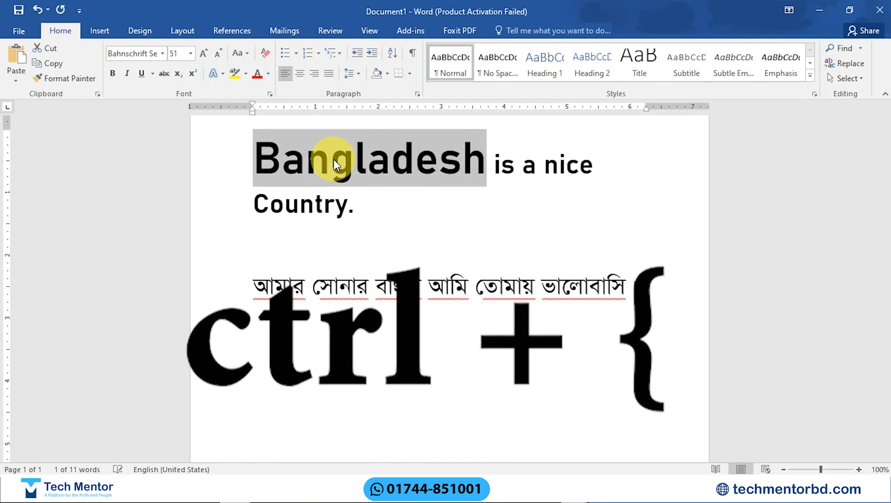
{"action": "key", "text": "ctrl+bracketleft"}
{"action": "key", "text": "ctrl+bracketleft"}
{"action": "key", "text": "ctrl+bracketleft"}
{"action": "key", "text": "ctrl+bracketleft"}
{"action": "key", "text": "ctrl+bracketleft"}
{"action": "key", "text": "ctrl+bracketleft"}
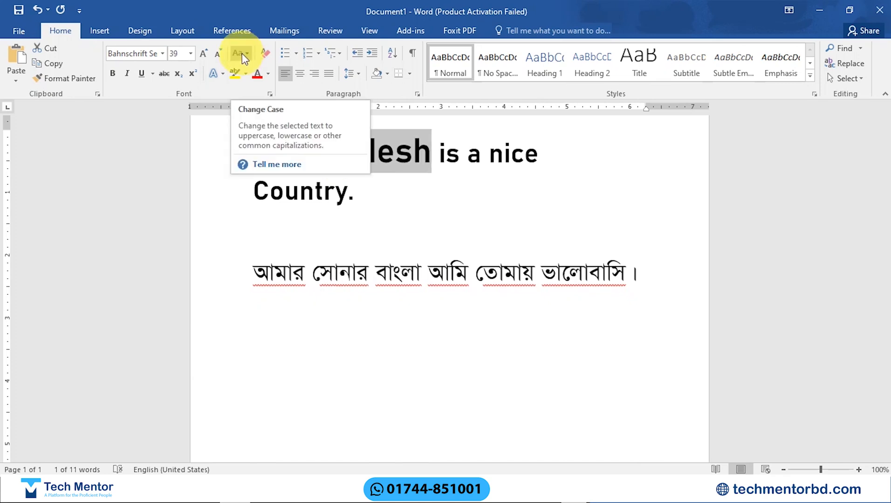
Step: Copy the whole English sentence and paste it repeatedly below itself, undoing the extra pastes so that three copies remain
{"action": "left_click_drag", "start_coordinate": [368, 199], "coordinate": [252, 147]}
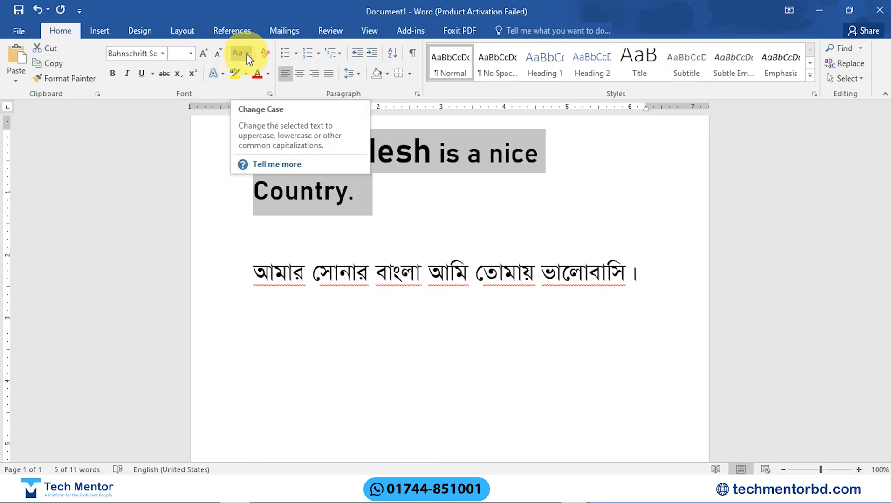
{"action": "left_click", "coordinate": [514, 161]}
{"action": "left_click_drag", "start_coordinate": [369, 199], "coordinate": [259, 151]}
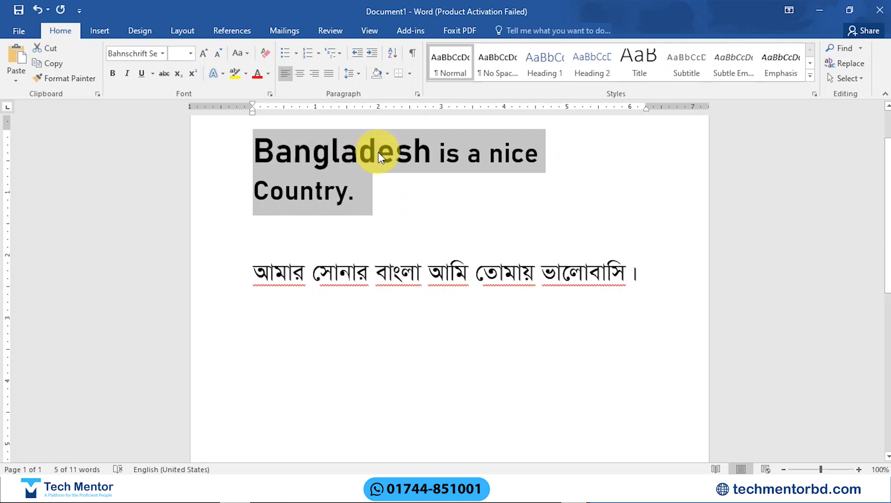
{"action": "key", "text": "ctrl+v"}
{"action": "key", "text": "ctrl+v"}
{"action": "key", "text": "ctrl+v"}
{"action": "key", "text": "ctrl+v"}
{"action": "key", "text": "ctrl+v"}
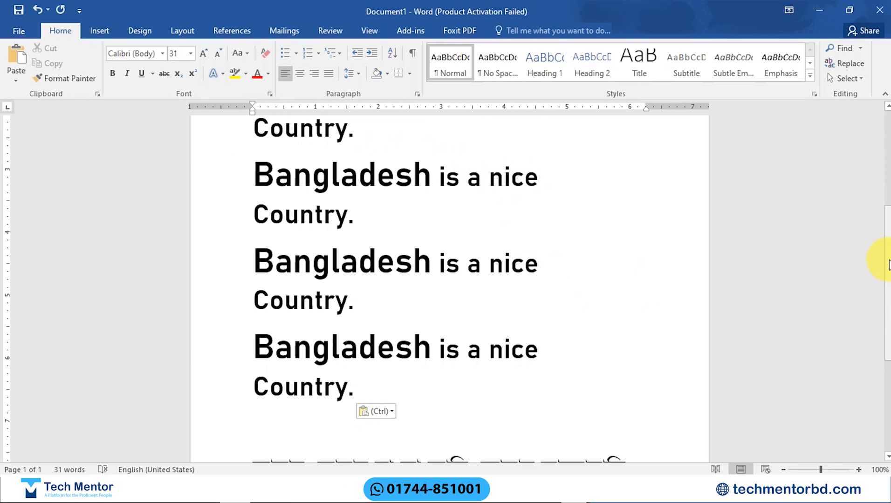
{"action": "key", "text": "ctrl+z"}
{"action": "key", "text": "ctrl+z"}
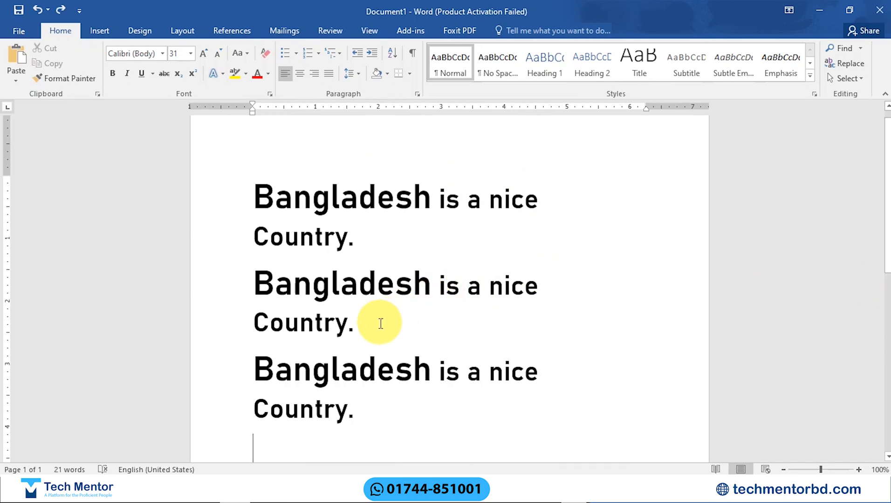
Step: Apply Sentence case to all three copies of the English sentence and release the selection
{"action": "left_click_drag", "start_coordinate": [363, 408], "coordinate": [232, 192]}
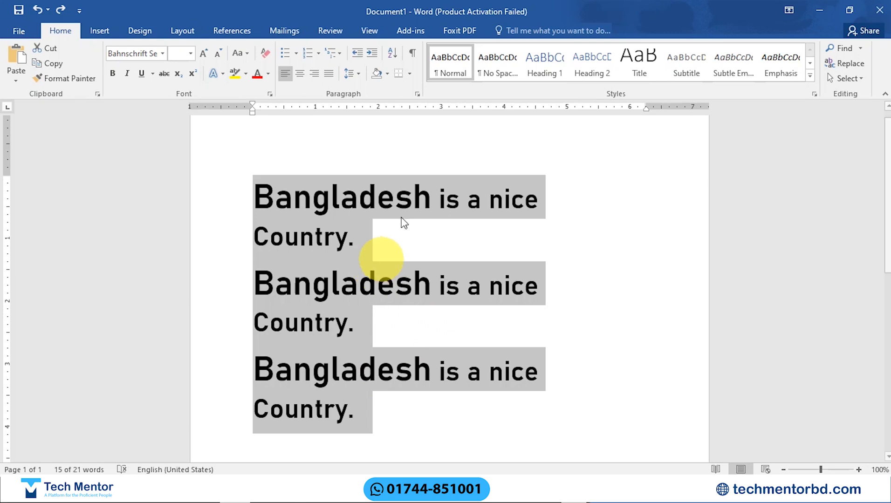
{"action": "left_click", "coordinate": [247, 53]}
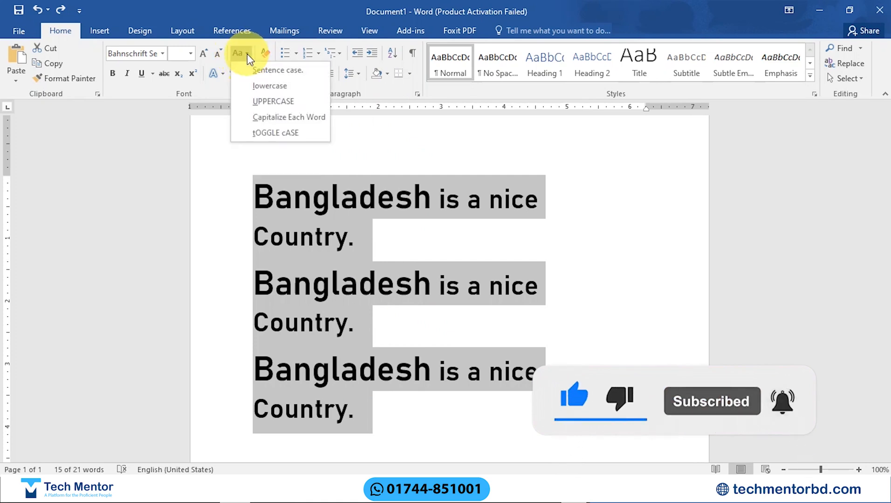
{"action": "left_click", "coordinate": [279, 71]}
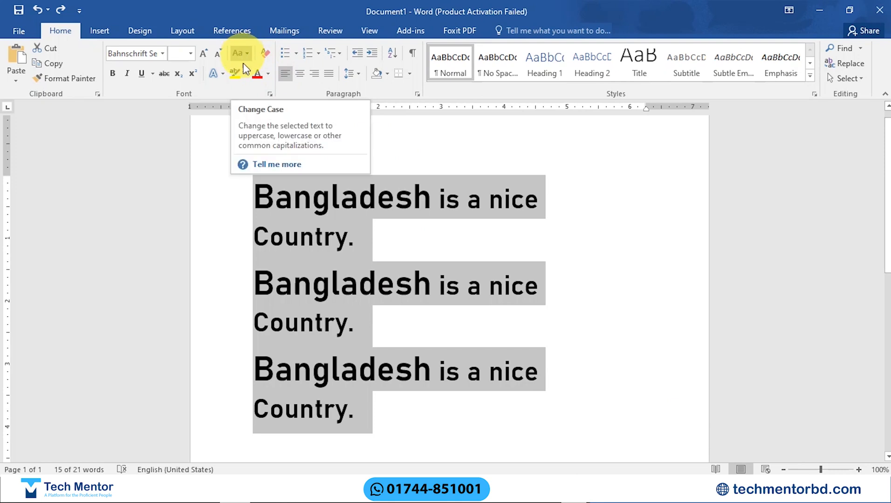
{"action": "left_click", "coordinate": [362, 204]}
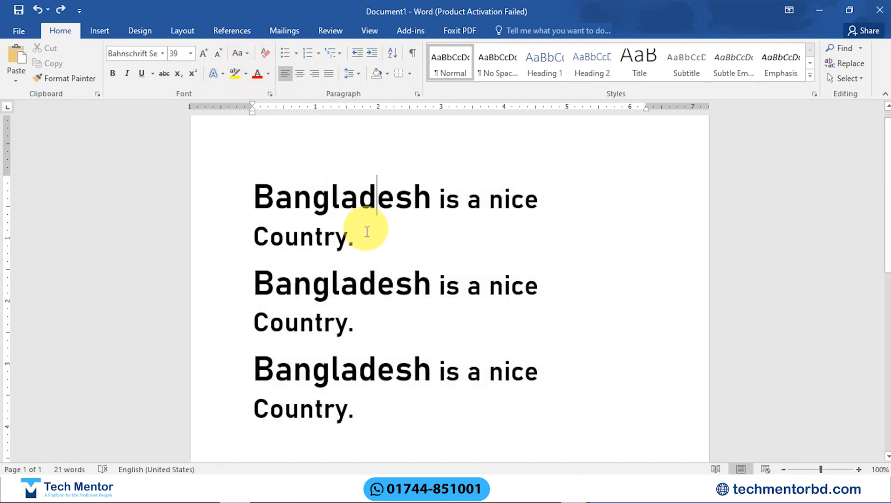
Step: Apply Sentence case, followed by lowercase, to only the first copy of the English sentence
{"action": "triple_click", "coordinate": [278, 201]}
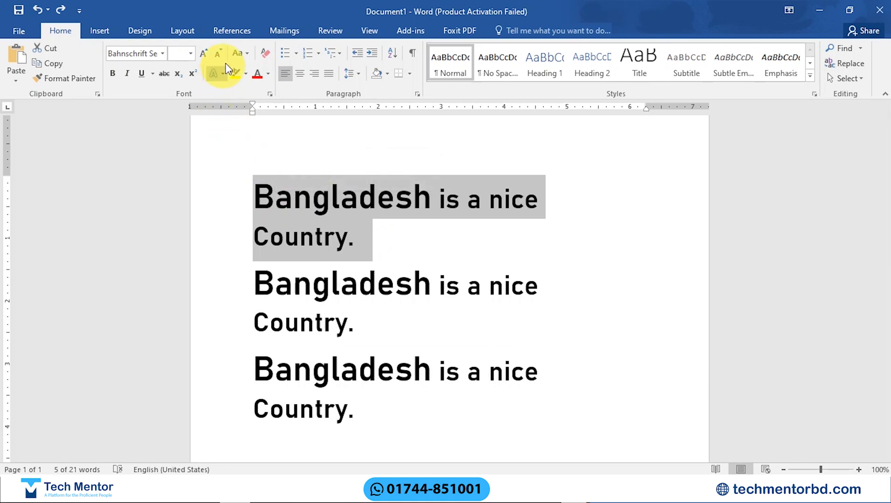
{"action": "left_click", "coordinate": [246, 52]}
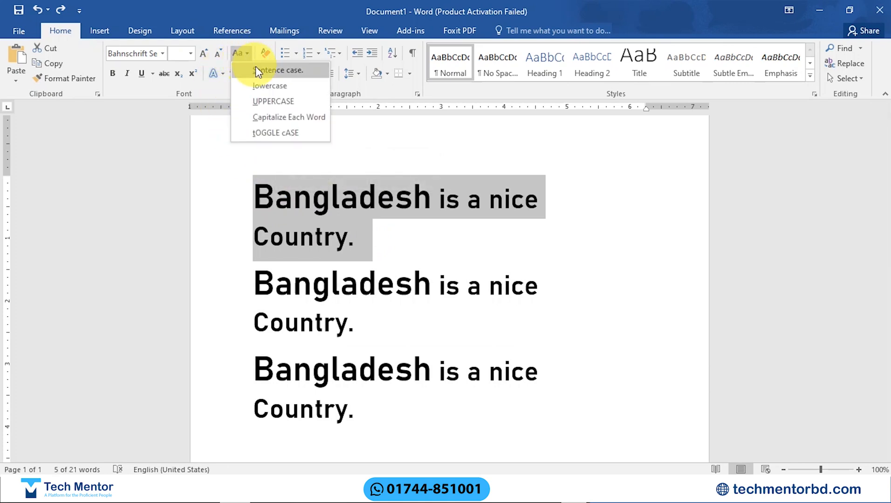
{"action": "left_click", "coordinate": [258, 70]}
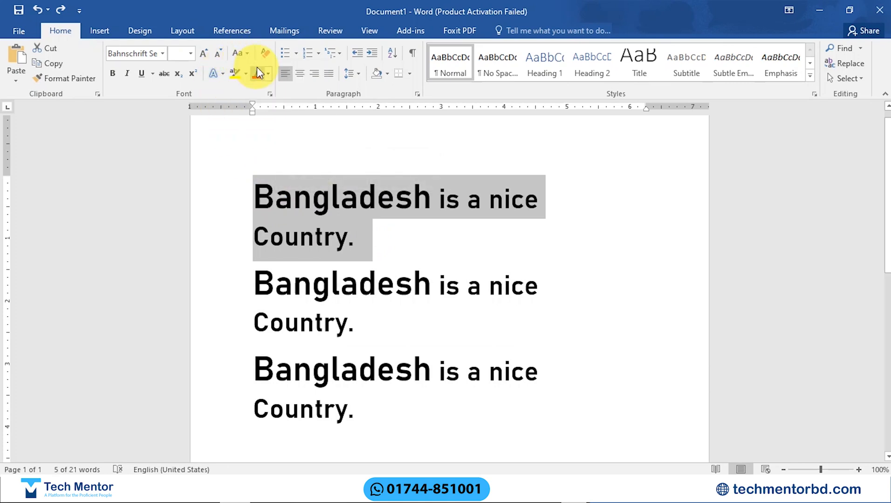
{"action": "left_click", "coordinate": [247, 53]}
{"action": "left_click", "coordinate": [261, 84]}
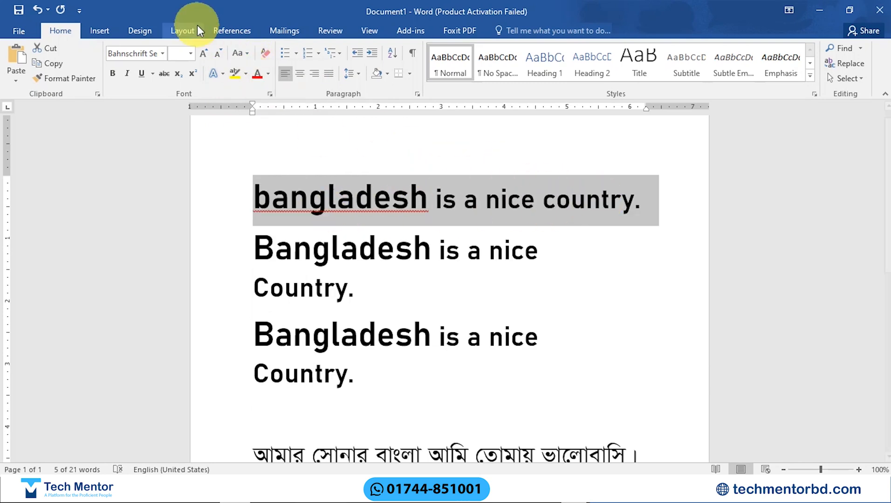
Step: Apply UPPERCASE, followed by Capitalize Each Word, to the selected first copy of the English sentence
{"action": "left_click", "coordinate": [249, 53]}
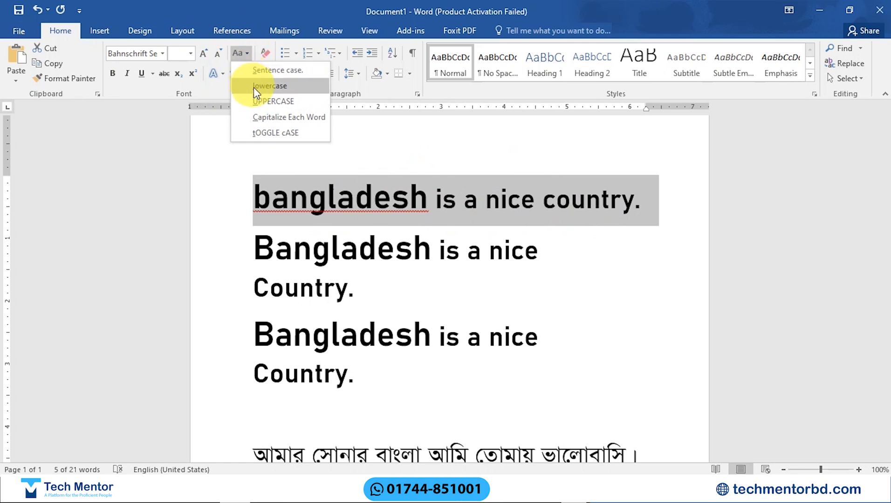
{"action": "left_click", "coordinate": [262, 101]}
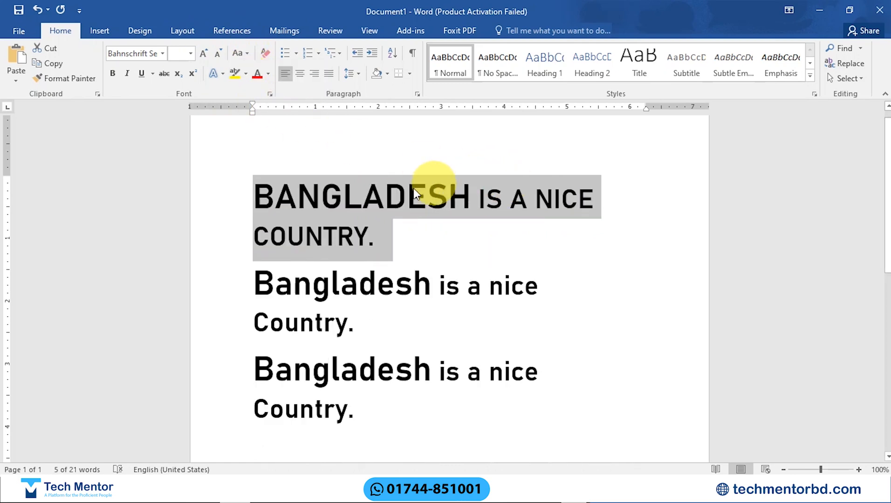
{"action": "left_click", "coordinate": [246, 53]}
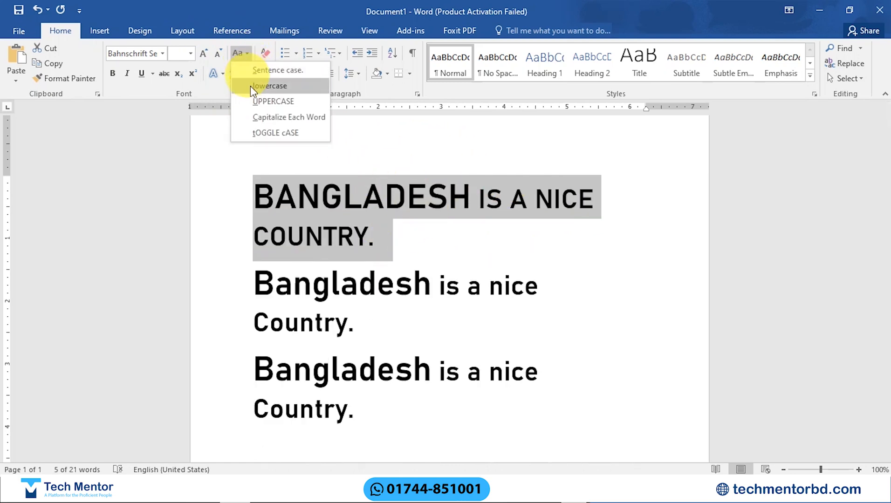
{"action": "left_click", "coordinate": [275, 117]}
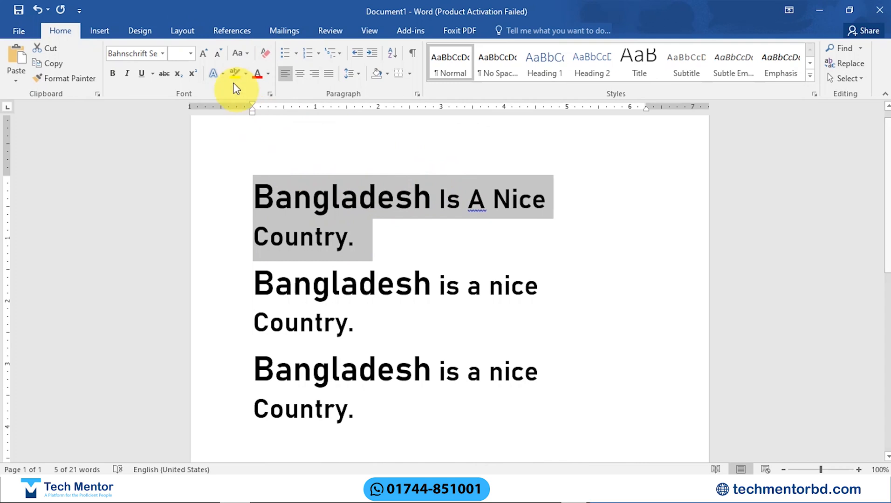
Step: Apply tOGGLE cASE to the first copy of the English sentence, followed by Sentence case
{"action": "left_click", "coordinate": [241, 57]}
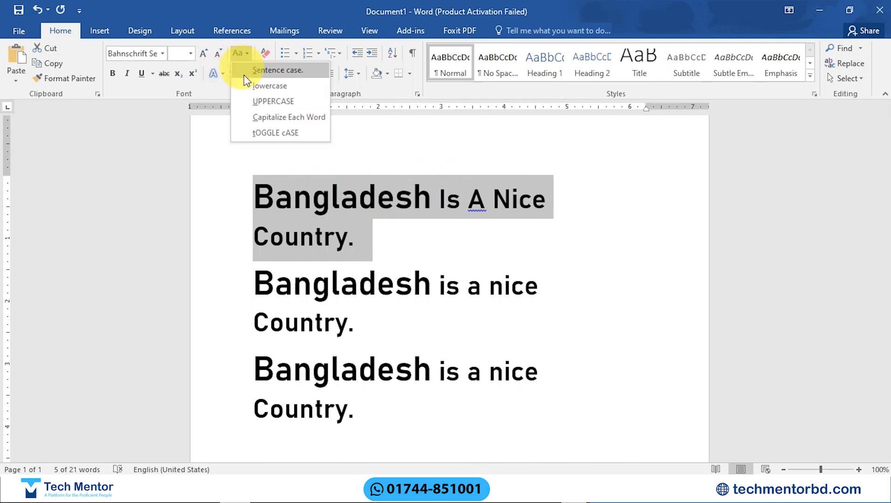
{"action": "left_click", "coordinate": [262, 132]}
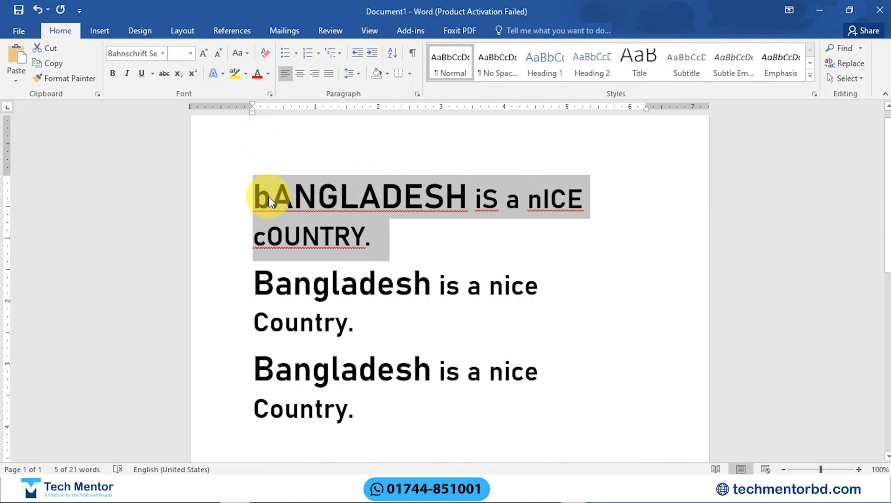
{"action": "left_click", "coordinate": [248, 56]}
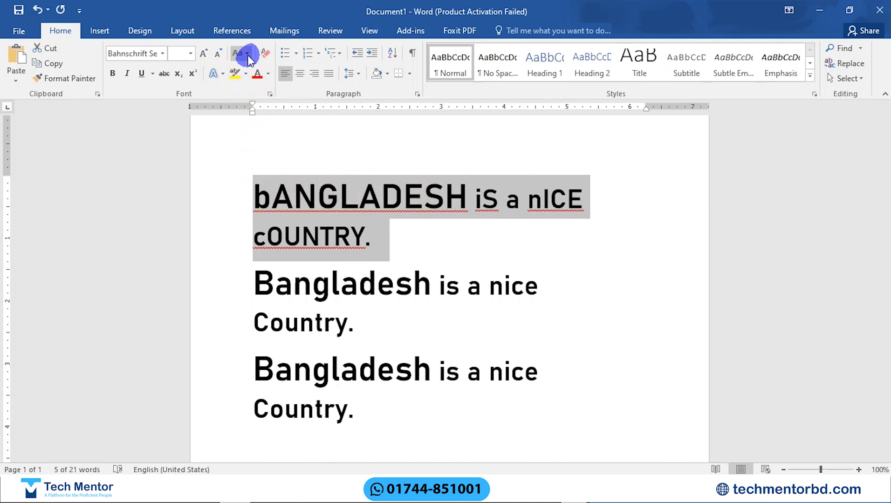
{"action": "left_click", "coordinate": [259, 68]}
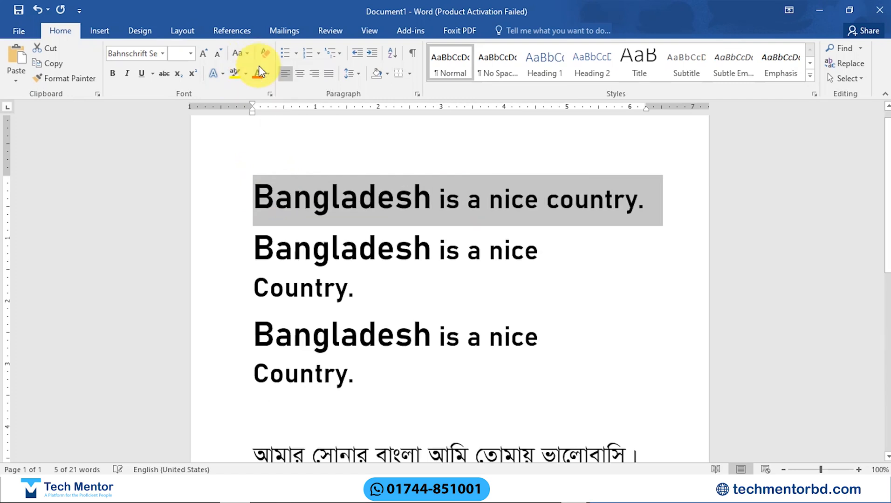
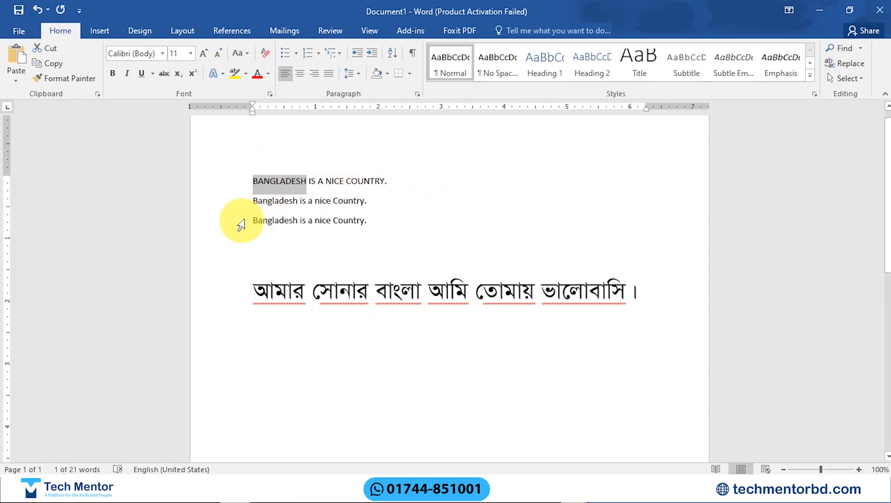
Step: Apply bold to the selected word BANGLADESH in the first line, remove it again and release the selection
{"action": "left_click", "coordinate": [112, 74]}
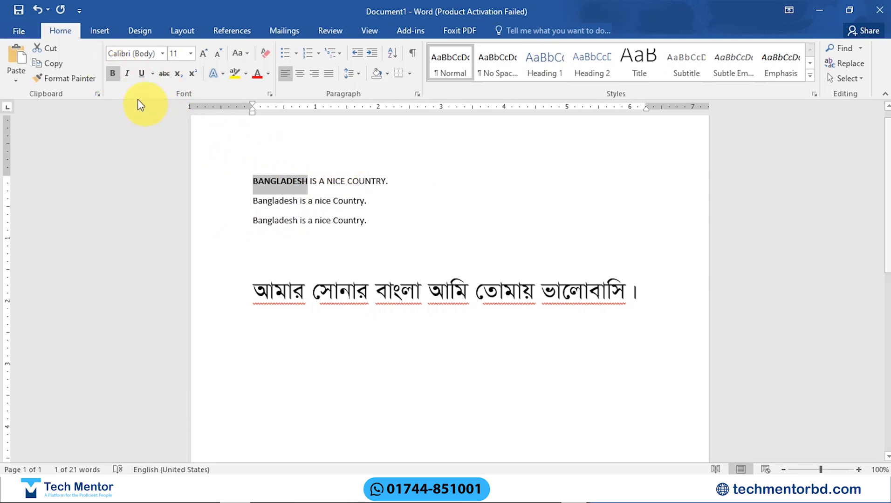
{"action": "left_click", "coordinate": [112, 73]}
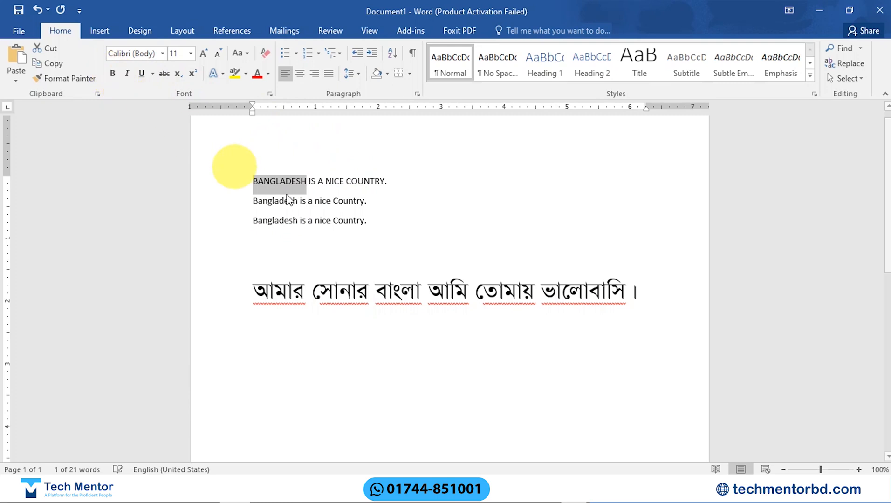
{"action": "left_click", "coordinate": [319, 197]}
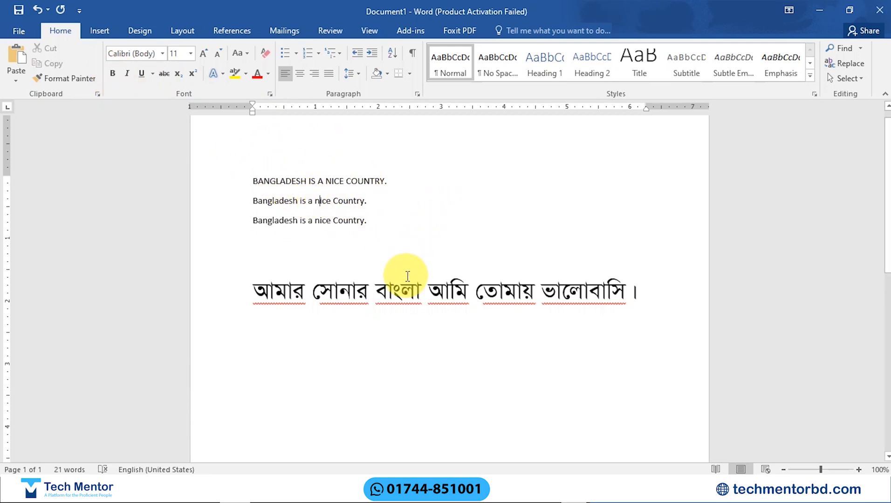
Step: Toggle bold on and off twice for the word বাংলা in the Bangla sentence
{"action": "left_click_drag", "start_coordinate": [377, 285], "coordinate": [420, 291]}
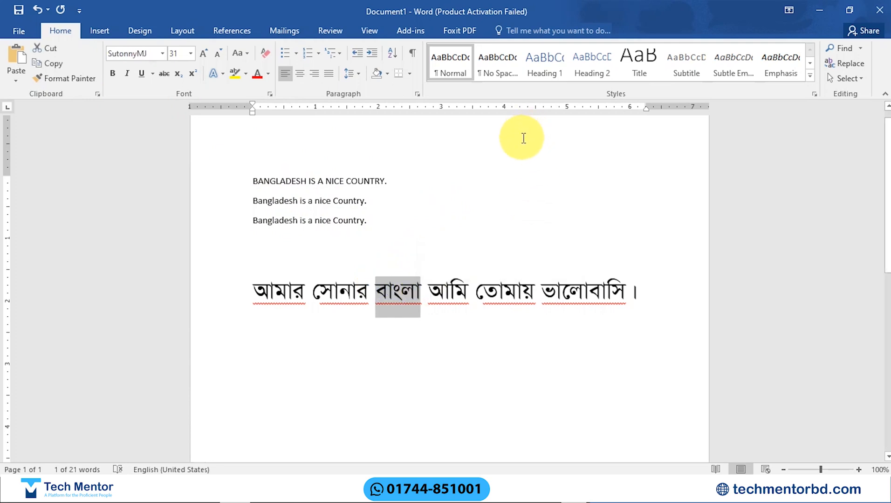
{"action": "key", "text": "ctrl+b"}
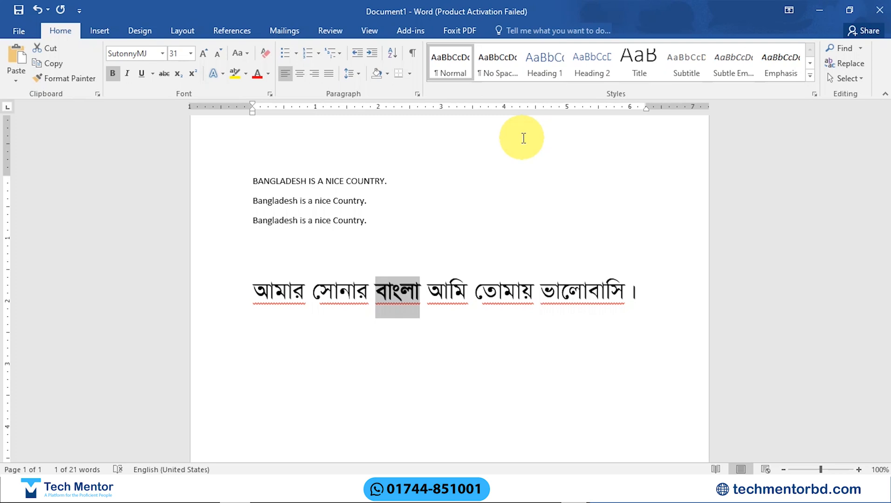
{"action": "key", "text": "ctrl+b"}
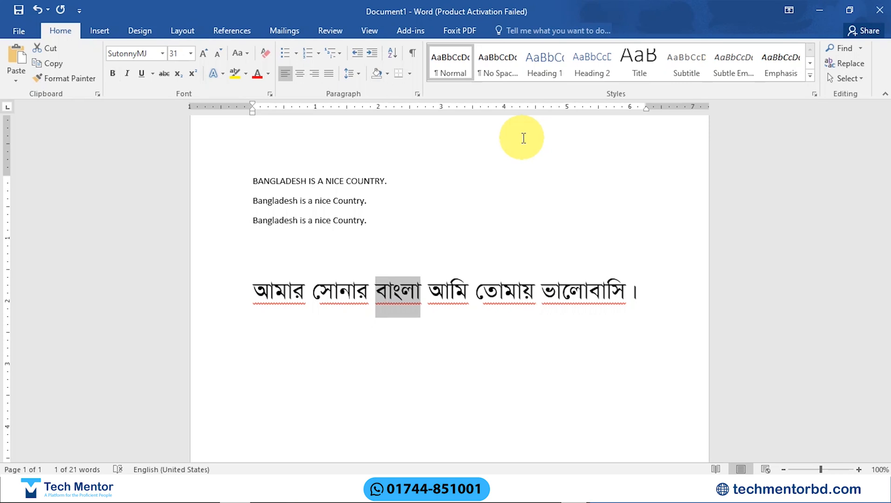
{"action": "key", "text": "ctrl+b"}
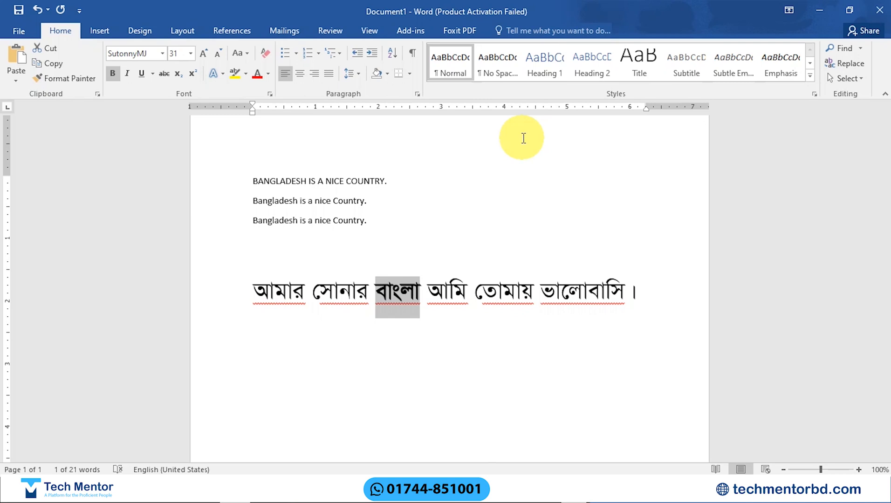
{"action": "key", "text": "ctrl+b"}
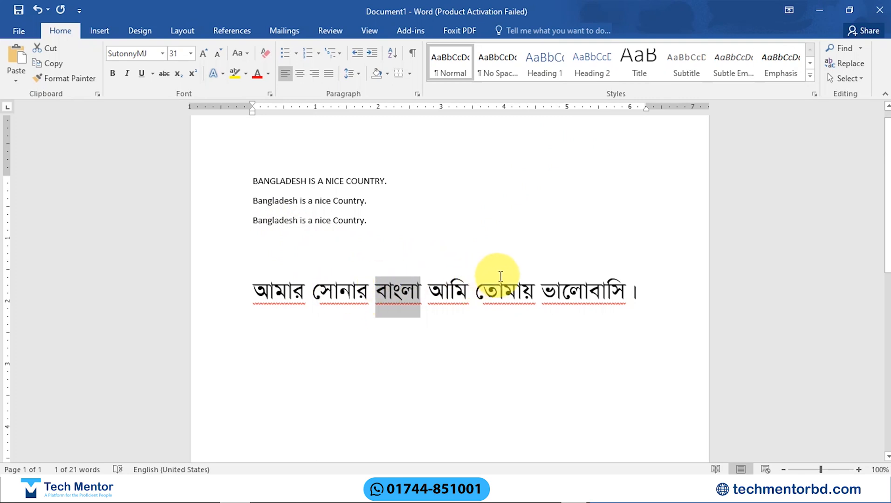
Step: Toggle italic on and off twice for the word তোমায় in the Bangla sentence
{"action": "double_click", "coordinate": [510, 290]}
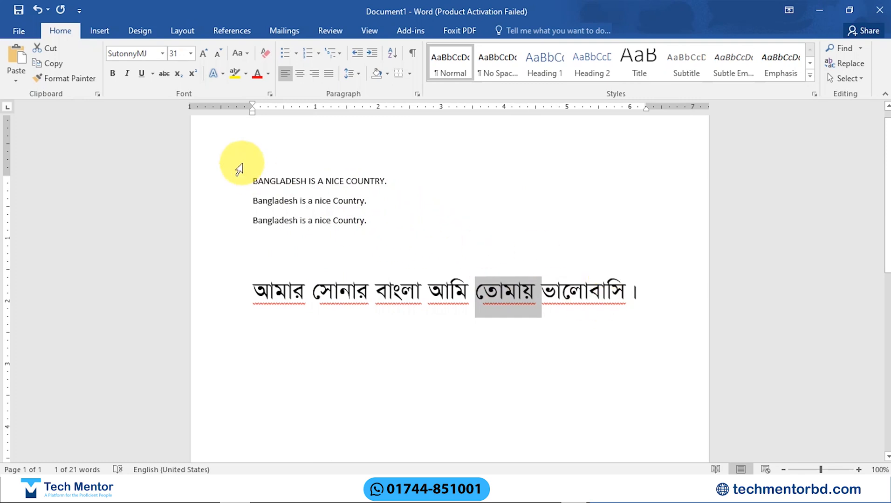
{"action": "left_click", "coordinate": [128, 74]}
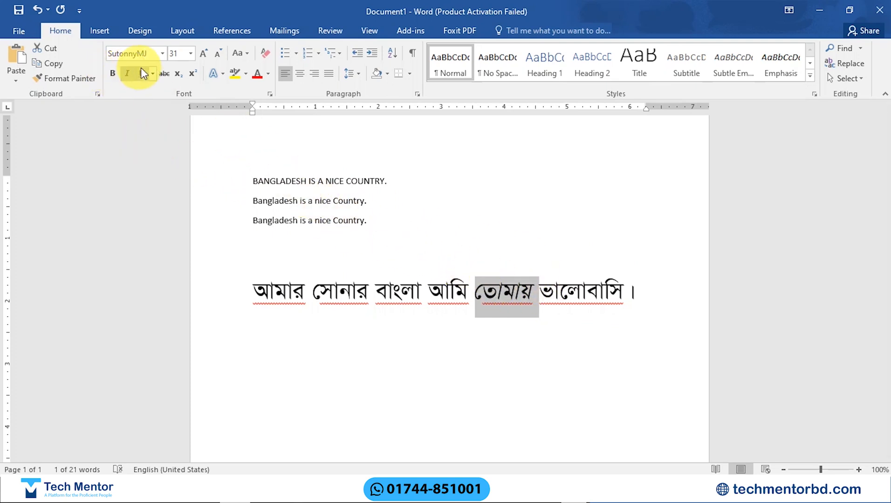
{"action": "left_click", "coordinate": [128, 73]}
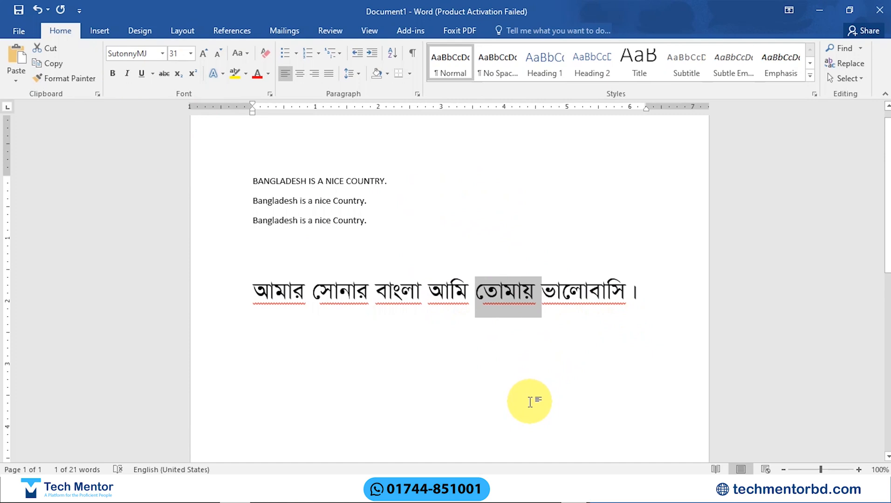
{"action": "key", "text": "ctrl+i"}
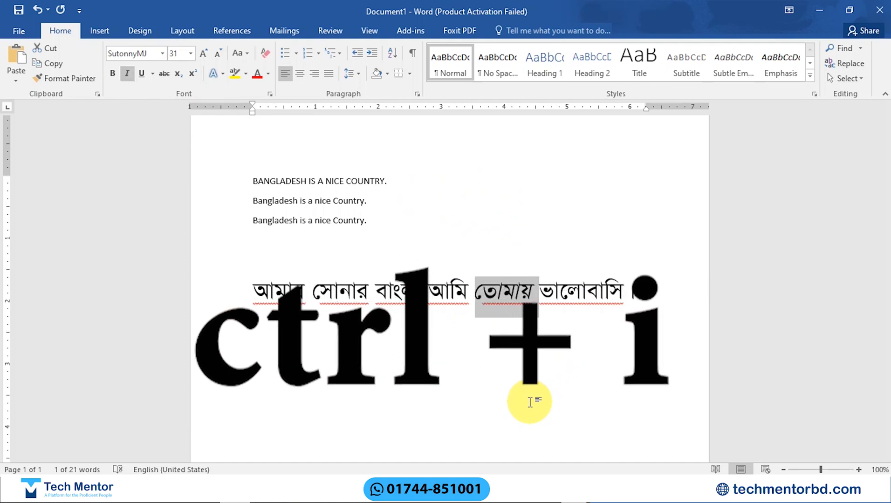
{"action": "key", "text": "ctrl+i"}
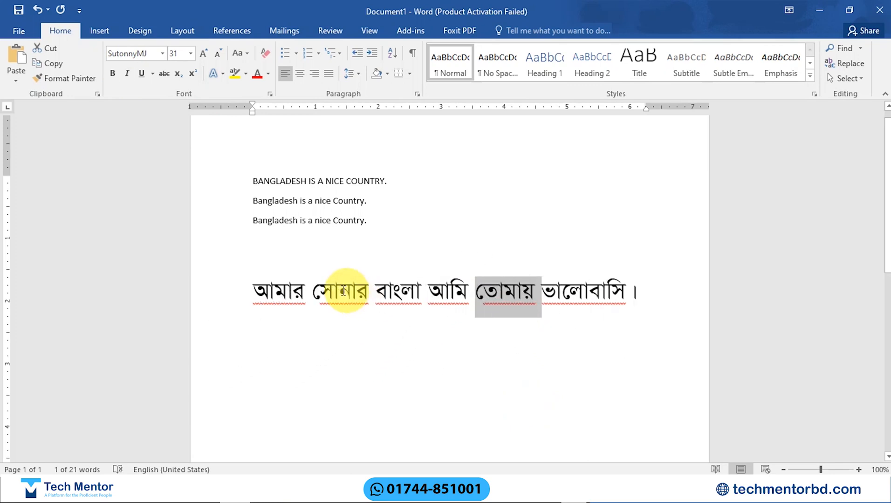
Step: Underline the word আমার at the start of the Bangla sentence
{"action": "left_click_drag", "start_coordinate": [258, 285], "coordinate": [301, 285]}
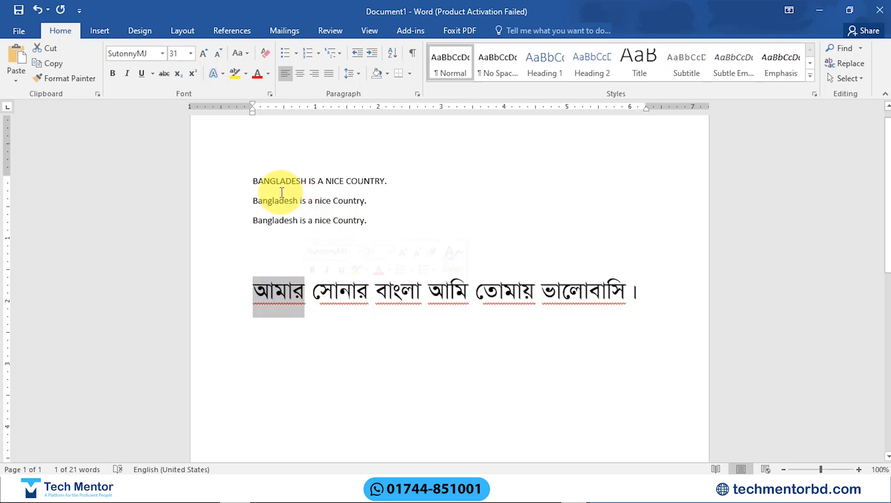
{"action": "left_click", "coordinate": [142, 74]}
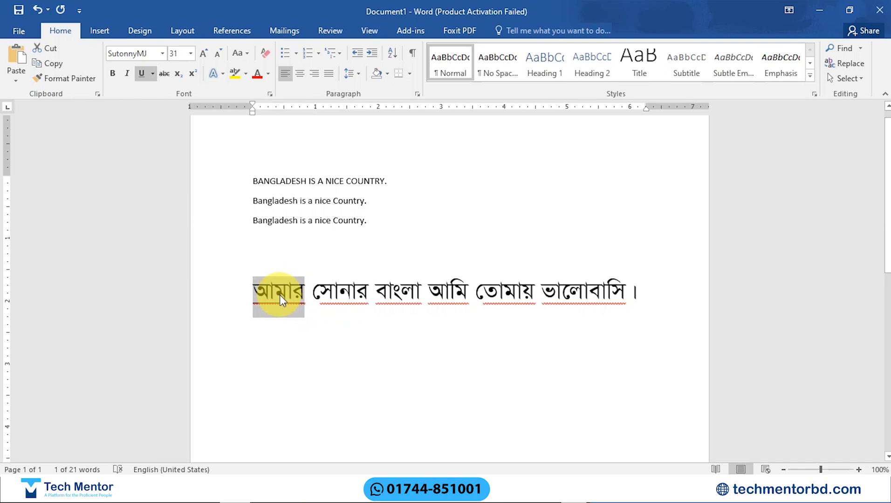
Step: Toggle the underline on and off twice for the word Bangladesh in the third English line
{"action": "left_click_drag", "start_coordinate": [251, 219], "coordinate": [300, 221]}
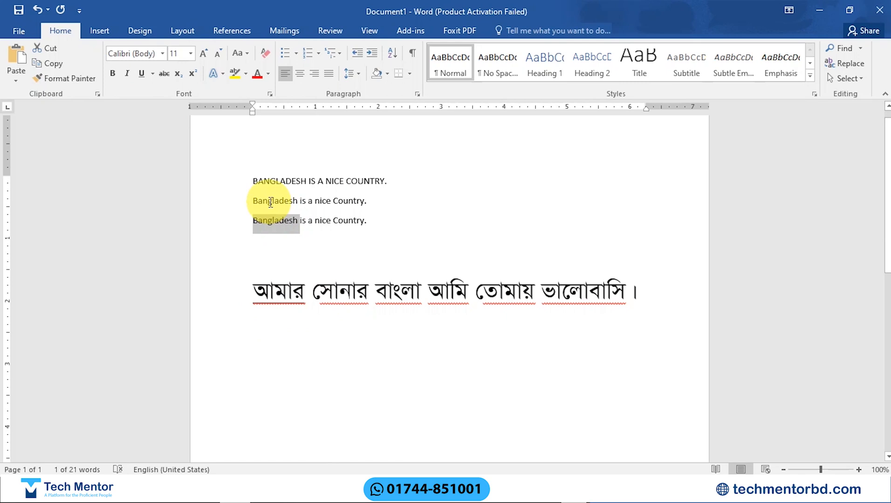
{"action": "left_click", "coordinate": [141, 71]}
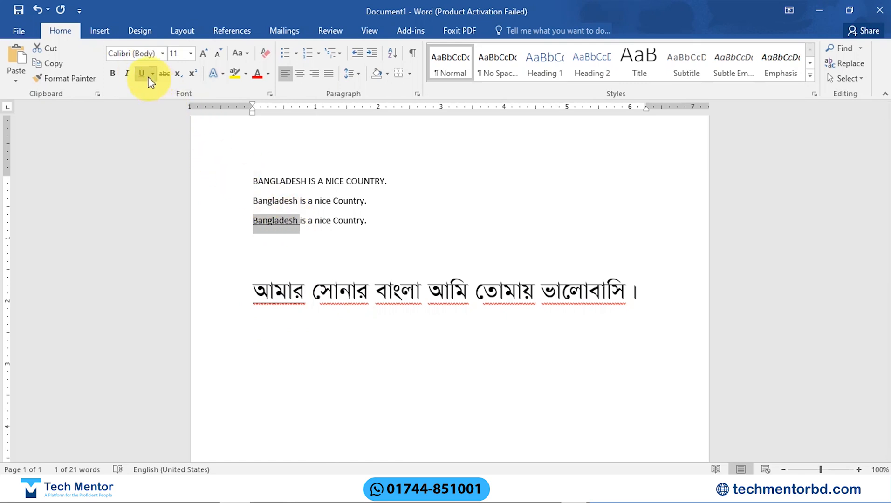
{"action": "left_click", "coordinate": [141, 73]}
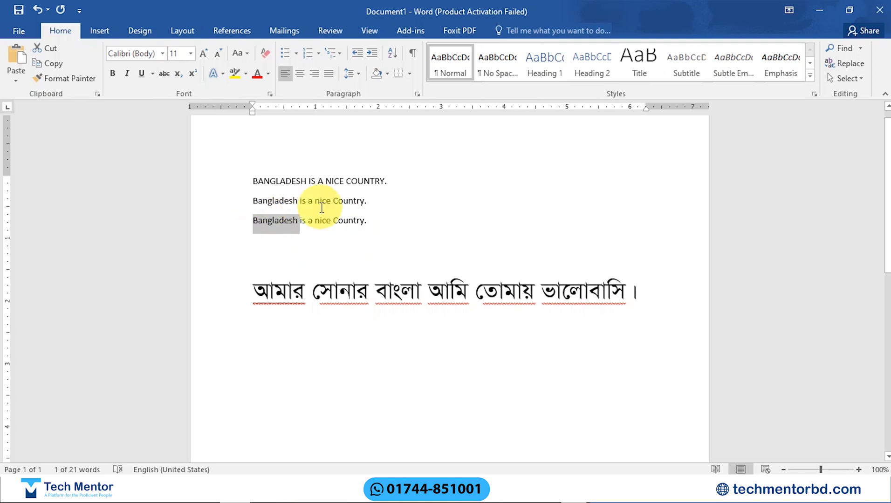
{"action": "key", "text": "ctrl+u"}
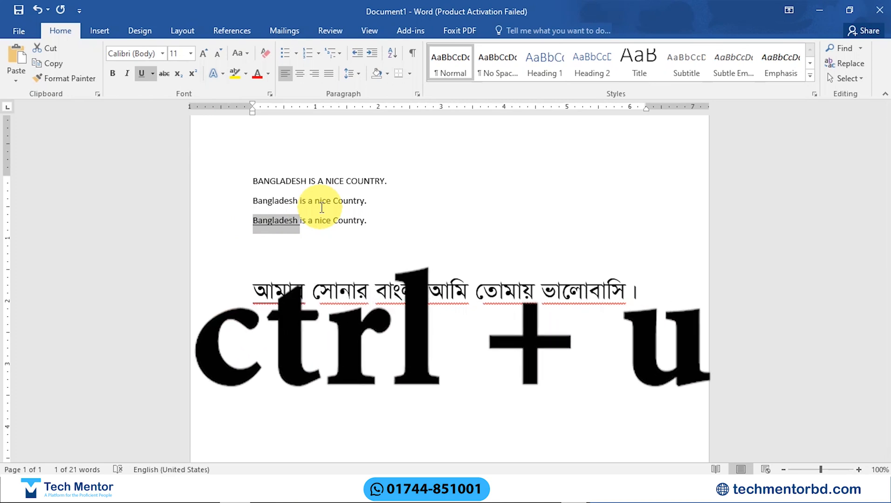
{"action": "key", "text": "ctrl+u"}
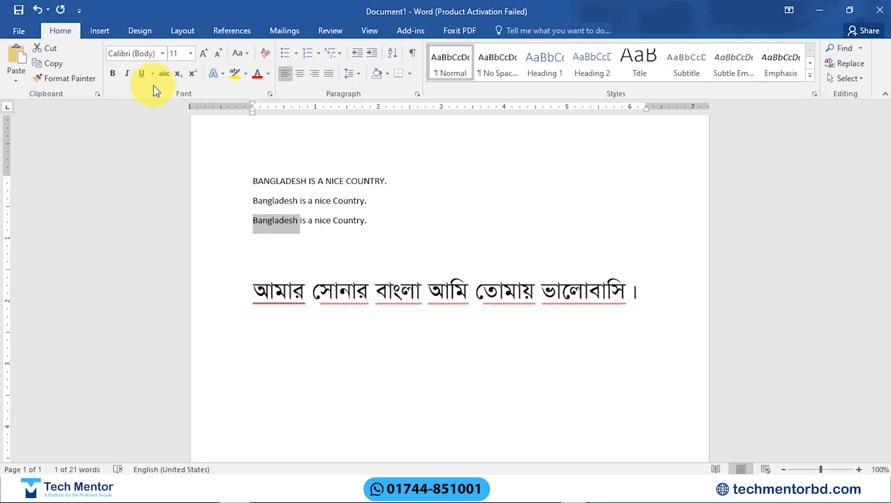
Step: Give the word Bangladesh in the third English line a double underline and set the underline colour to orange
{"action": "left_click", "coordinate": [153, 73]}
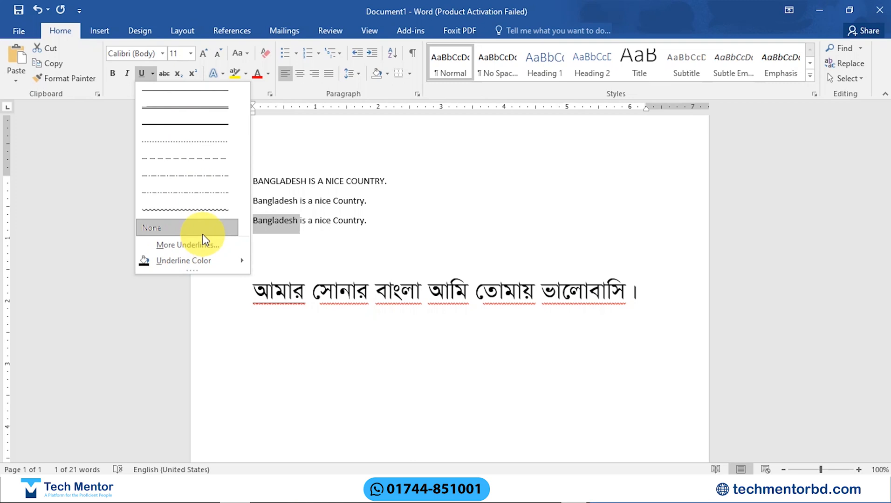
{"action": "left_click", "coordinate": [190, 106]}
{"action": "double_click", "coordinate": [275, 220]}
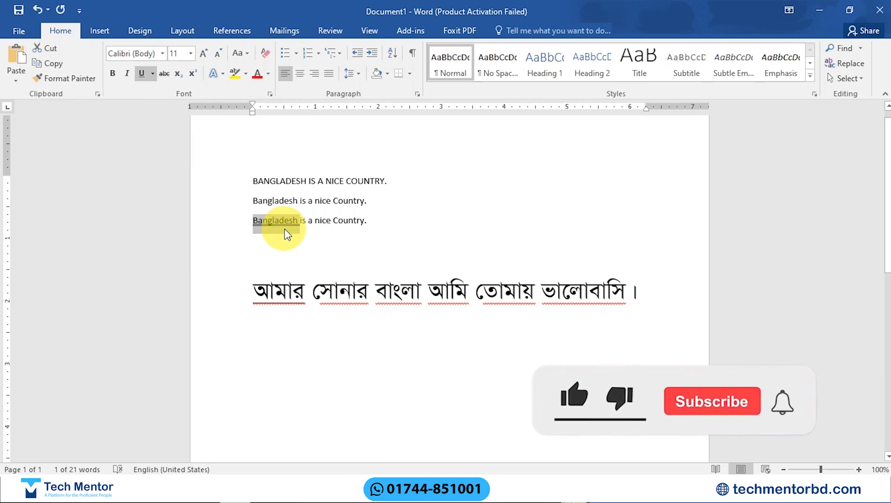
{"action": "left_click", "coordinate": [154, 76]}
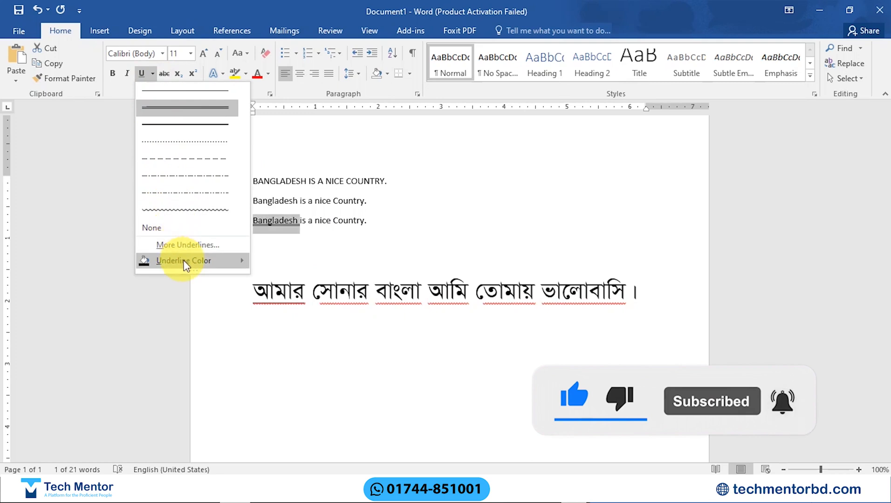
{"action": "mouse_move", "coordinate": [187, 262]}
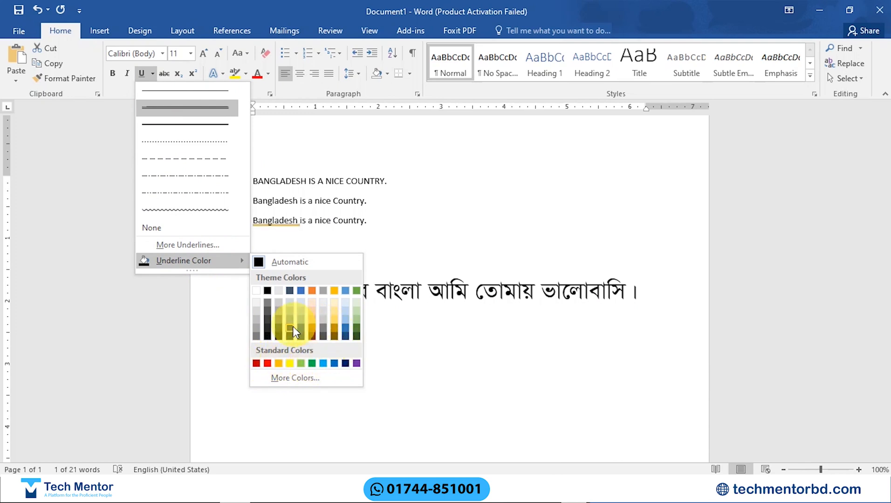
{"action": "left_click", "coordinate": [312, 289]}
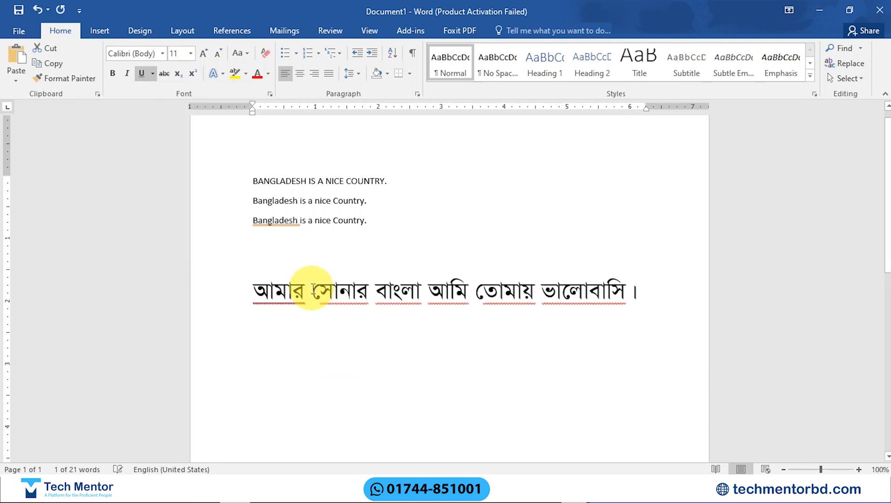
Step: Open the detailed font settings for the underlined word Bangladesh and choose the Bold style and size 36
{"action": "left_click", "coordinate": [152, 72]}
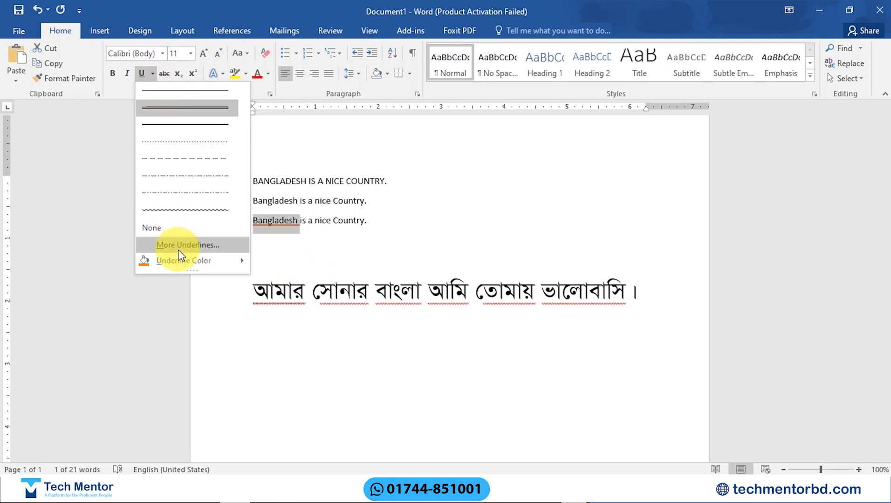
{"action": "left_click", "coordinate": [192, 247]}
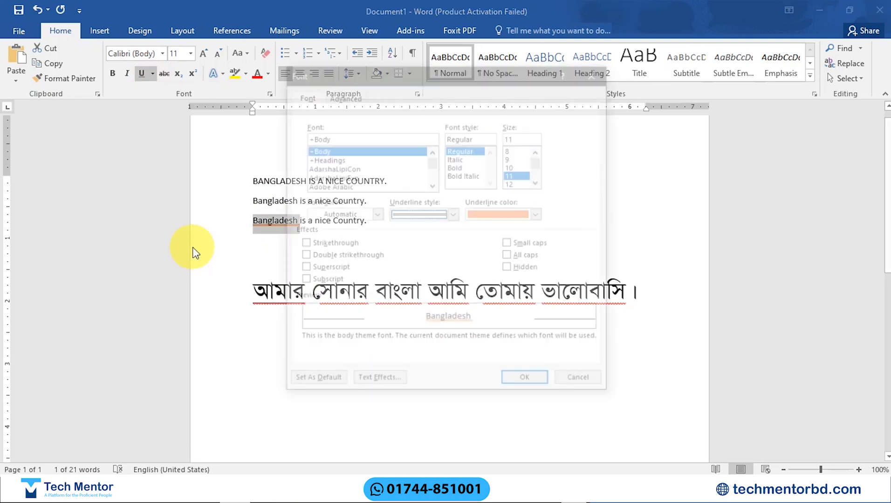
{"action": "left_click_drag", "start_coordinate": [442, 79], "coordinate": [656, 68]}
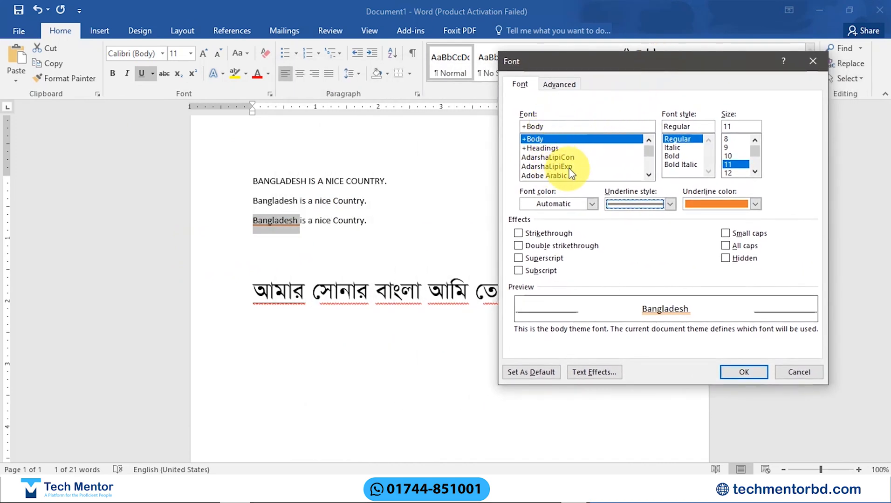
{"action": "left_click", "coordinate": [680, 155]}
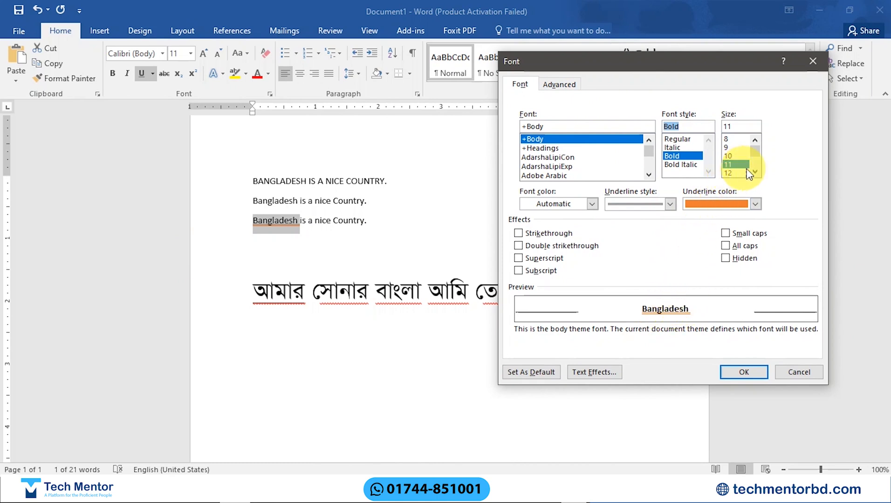
{"action": "left_click_drag", "start_coordinate": [754, 159], "coordinate": [756, 163]}
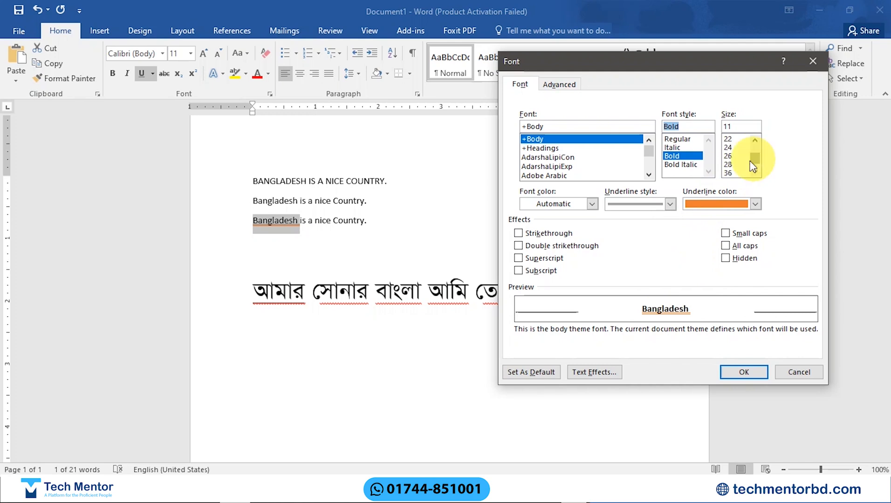
{"action": "left_click", "coordinate": [729, 173]}
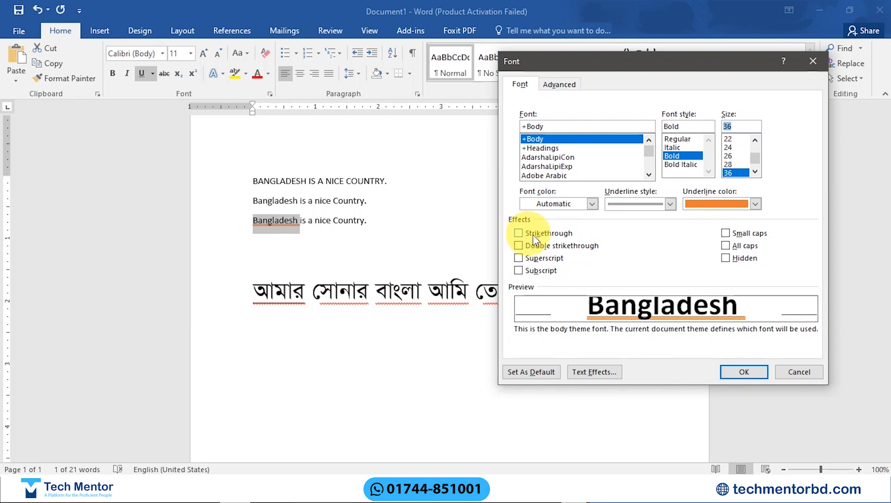
Step: Try the Strikethrough, Double strikethrough and Superscript effects on the word in the preview, and clear them all again
{"action": "left_click", "coordinate": [518, 233]}
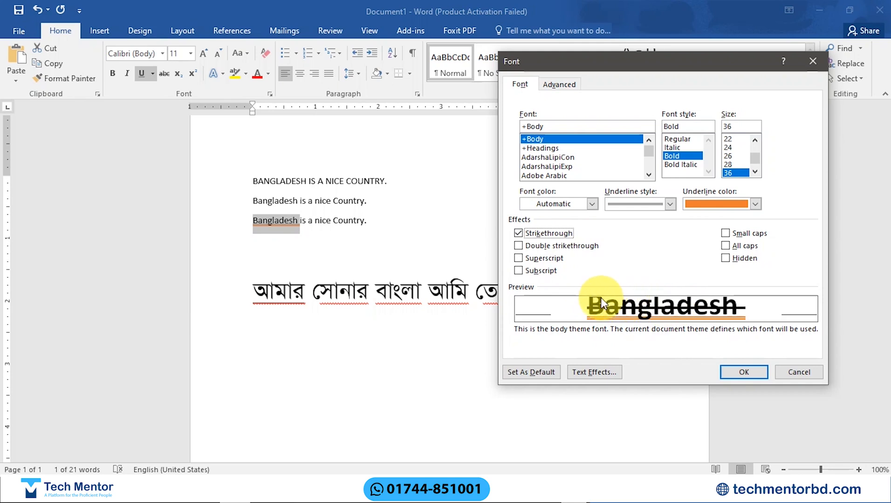
{"action": "left_click", "coordinate": [518, 245]}
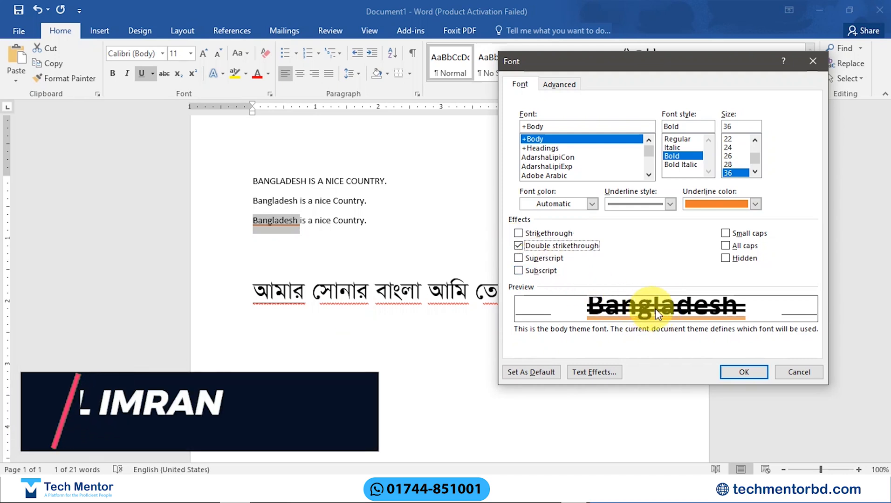
{"action": "left_click", "coordinate": [518, 258]}
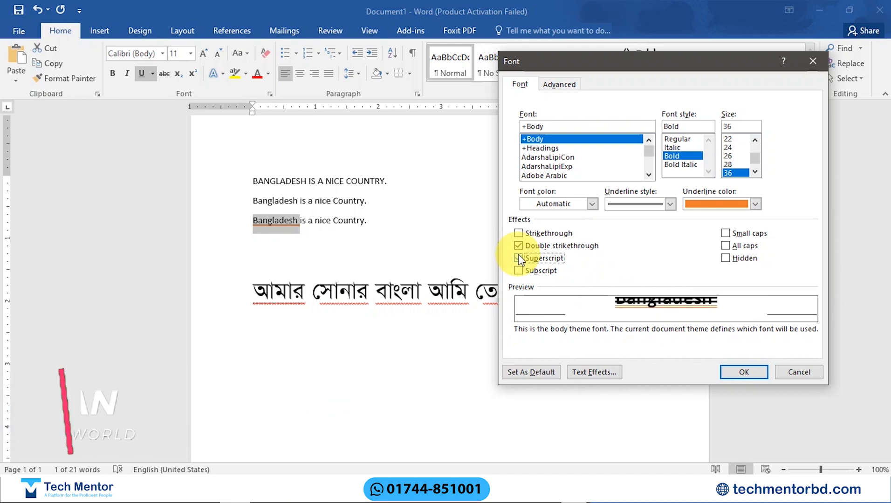
{"action": "left_click", "coordinate": [519, 258]}
{"action": "left_click", "coordinate": [519, 245]}
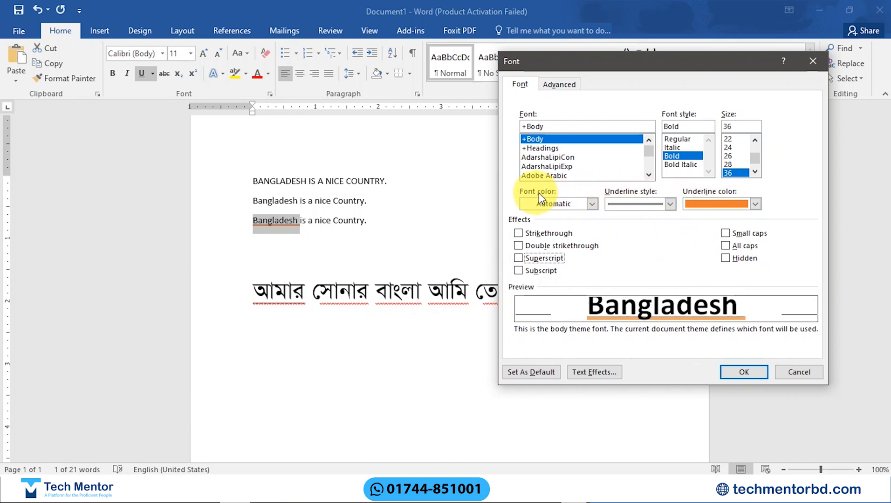
Step: Set the font colour of the word Bangladesh in the third line to light blue and apply the font settings
{"action": "left_click", "coordinate": [556, 206]}
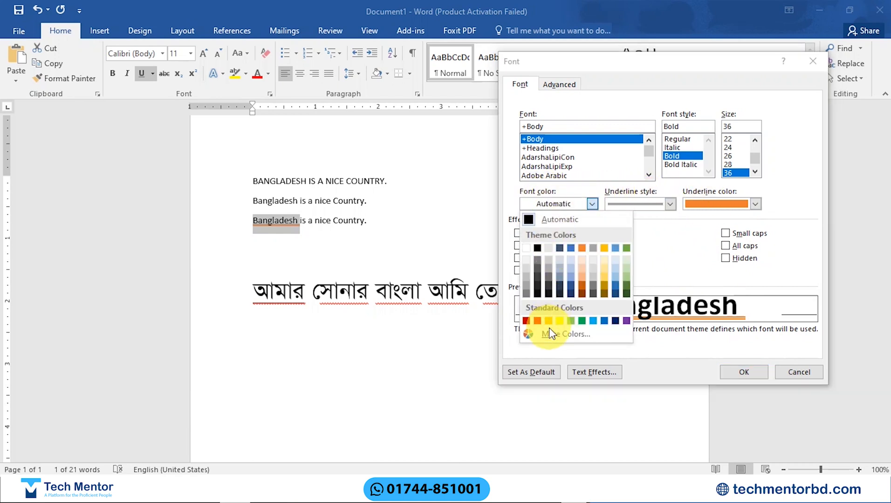
{"action": "left_click", "coordinate": [594, 321]}
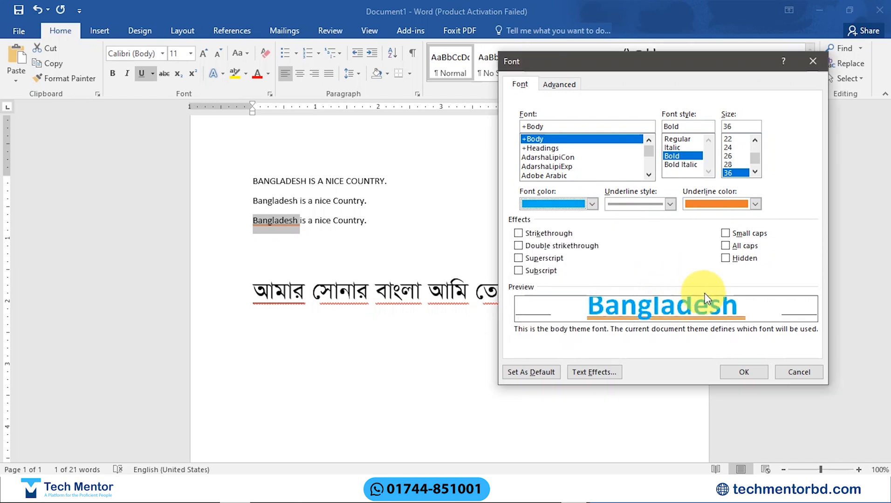
{"action": "left_click", "coordinate": [724, 373]}
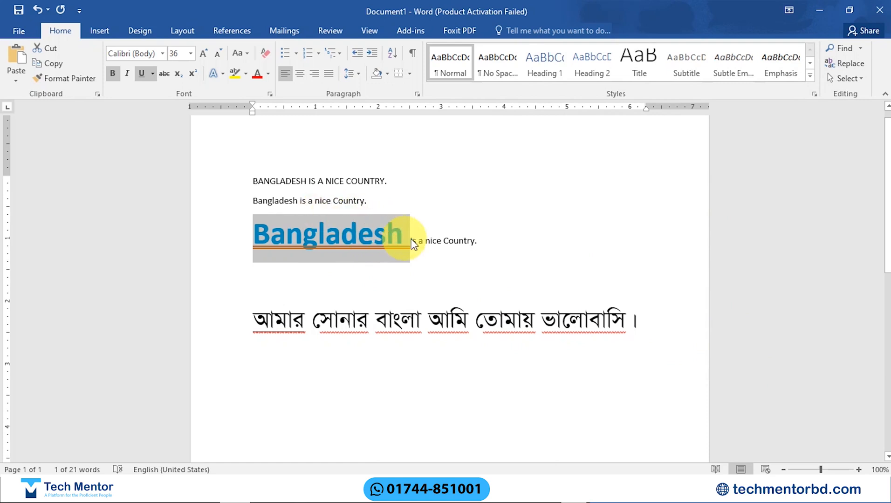
Step: Remove the underline from the large blue word Bangladesh and try the Strikethrough effect on it
{"action": "key", "text": "ctrl+u"}
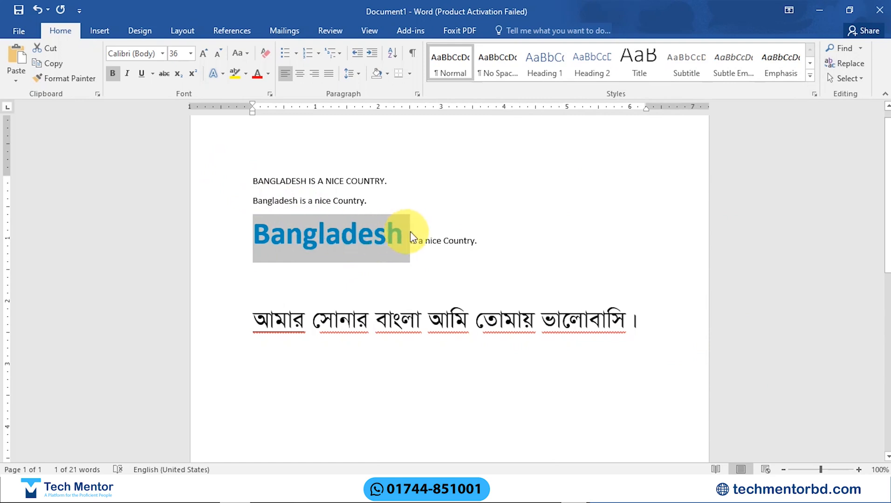
{"action": "left_click", "coordinate": [164, 73]}
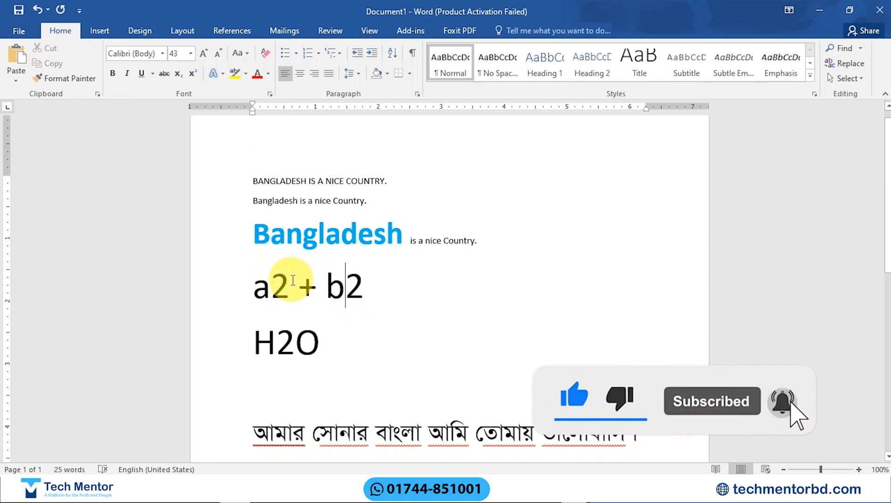
Step: Make the 2 after a and the 2 after b superscript in the expression a2 + b2
{"action": "left_click_drag", "start_coordinate": [290, 281], "coordinate": [272, 285]}
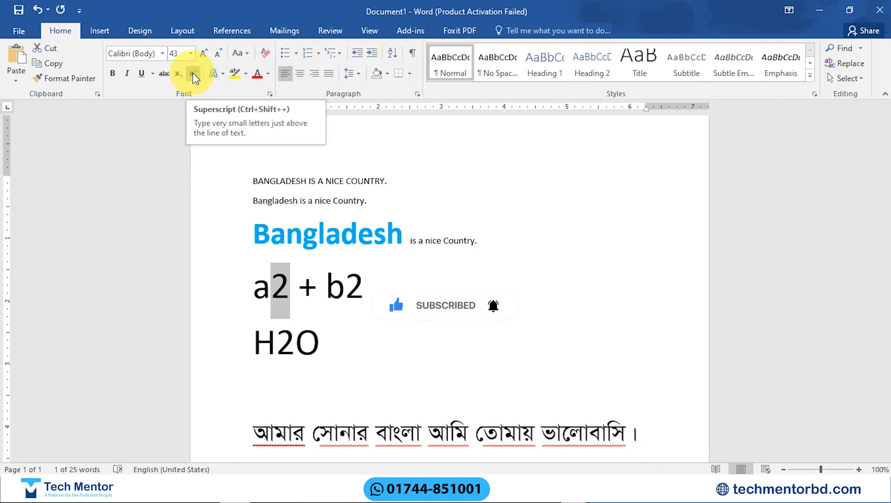
{"action": "left_click", "coordinate": [192, 73]}
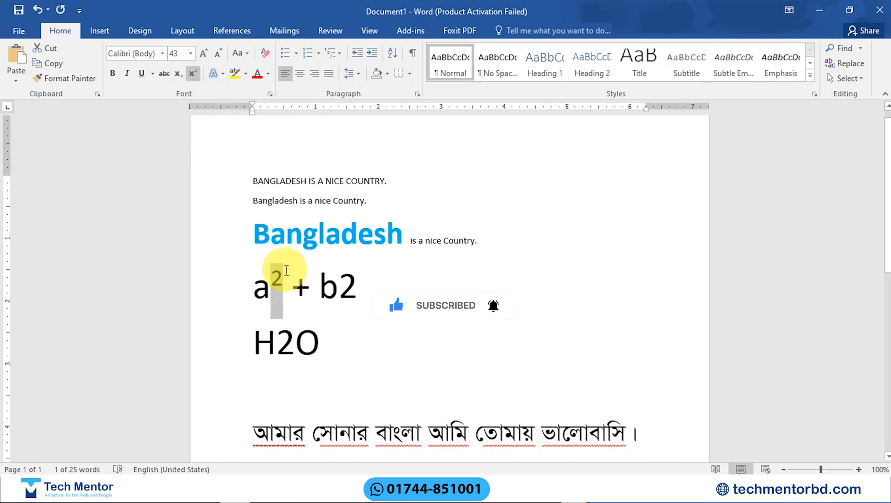
{"action": "left_click_drag", "start_coordinate": [339, 286], "coordinate": [357, 286]}
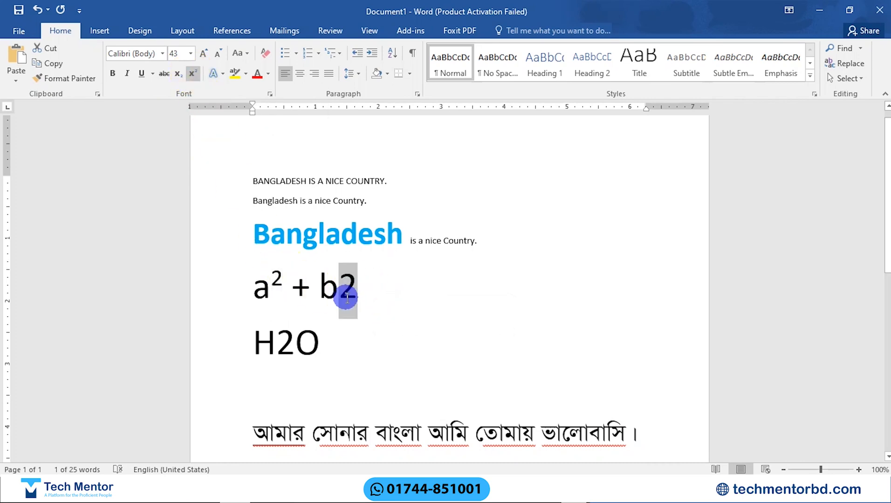
{"action": "left_click", "coordinate": [193, 74]}
{"action": "left_click", "coordinate": [192, 74]}
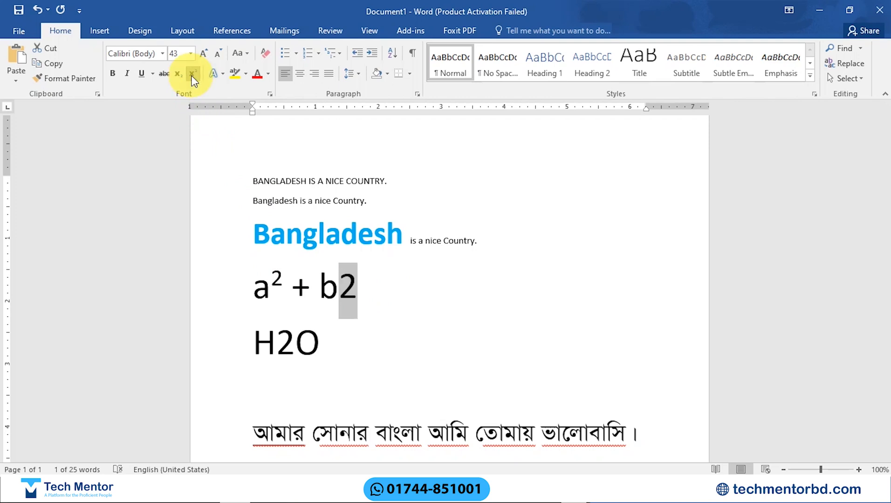
{"action": "left_click", "coordinate": [192, 74]}
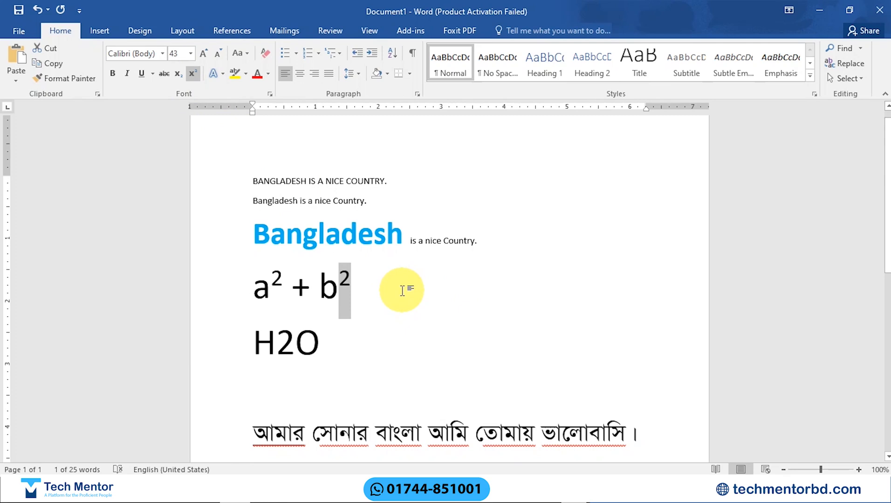
Step: Switch the 2 after b repeatedly between normal text and superscript, ending with superscript
{"action": "key", "text": "ctrl+equal"}
{"action": "key", "text": "ctrl+equal"}
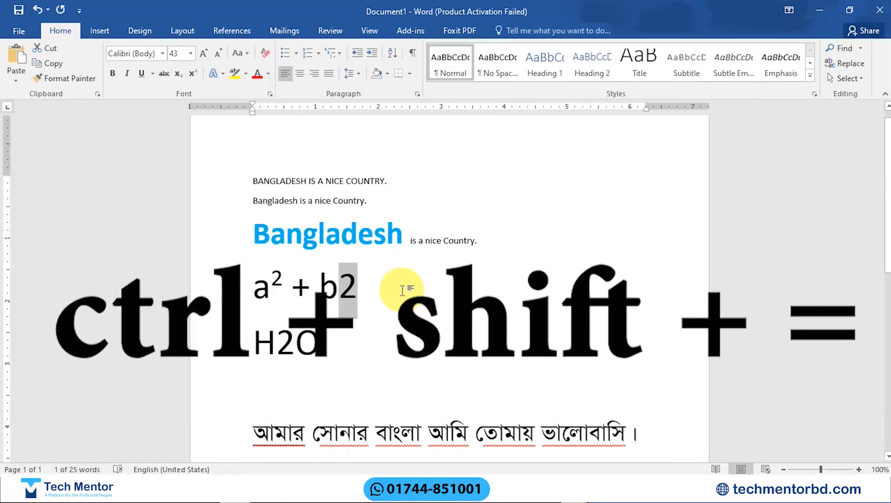
{"action": "key", "text": "ctrl+shift+equal"}
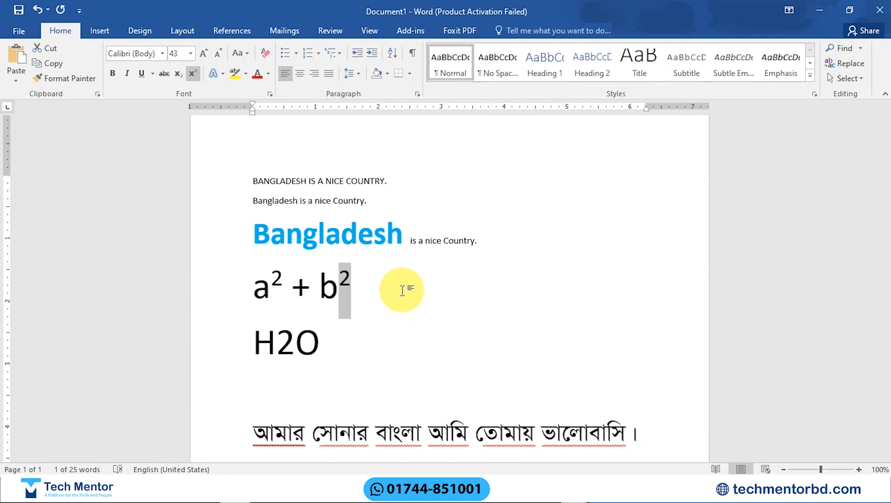
{"action": "key", "text": "ctrl+shift+equal"}
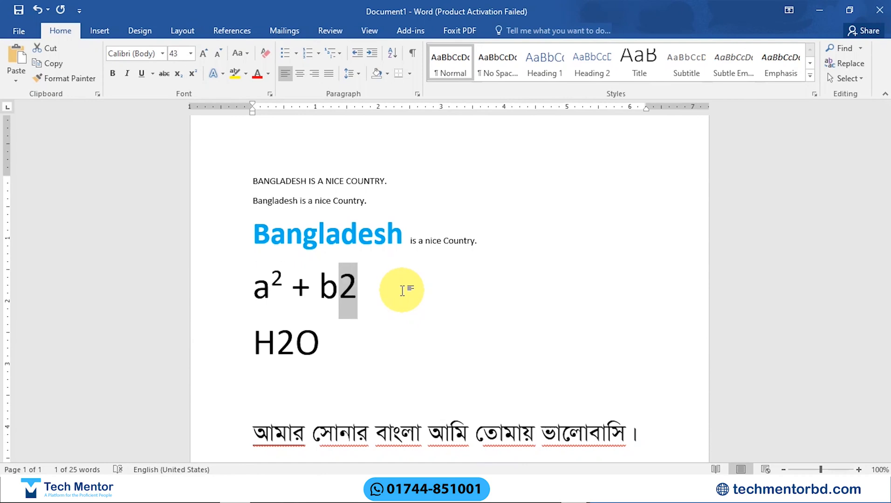
{"action": "key", "text": "ctrl+shift+equal"}
{"action": "key", "text": "ctrl+shift+equal"}
{"action": "key", "text": "ctrl+shift+equal"}
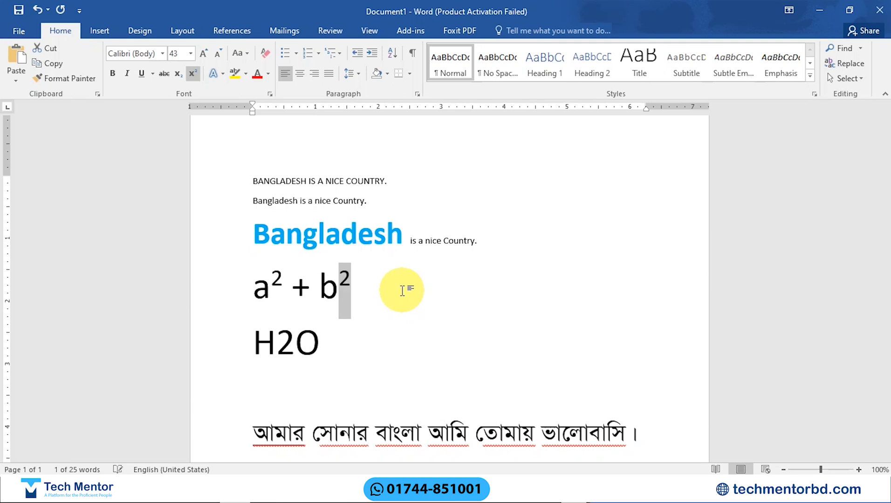
Step: Make the 2 in H2O subscript, toggling the effect off and on once more
{"action": "left_click_drag", "start_coordinate": [295, 340], "coordinate": [281, 342]}
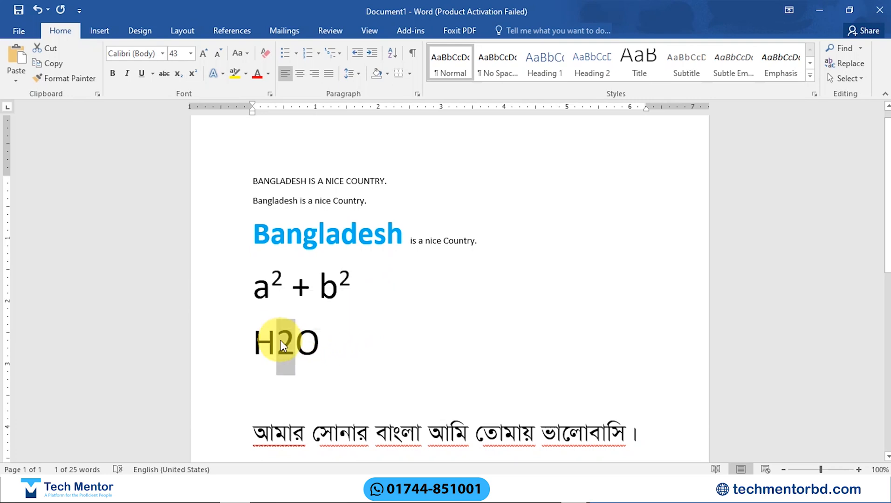
{"action": "key", "text": "ctrl+equal"}
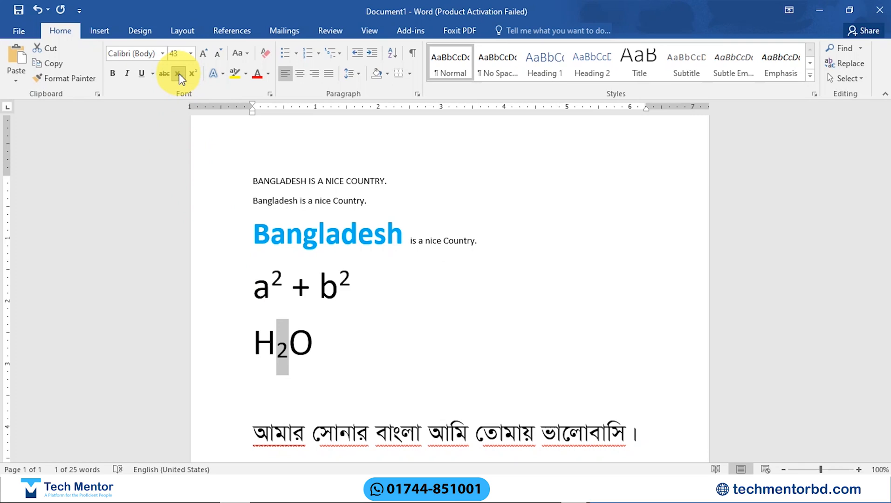
{"action": "left_click", "coordinate": [180, 76]}
{"action": "left_click", "coordinate": [180, 76]}
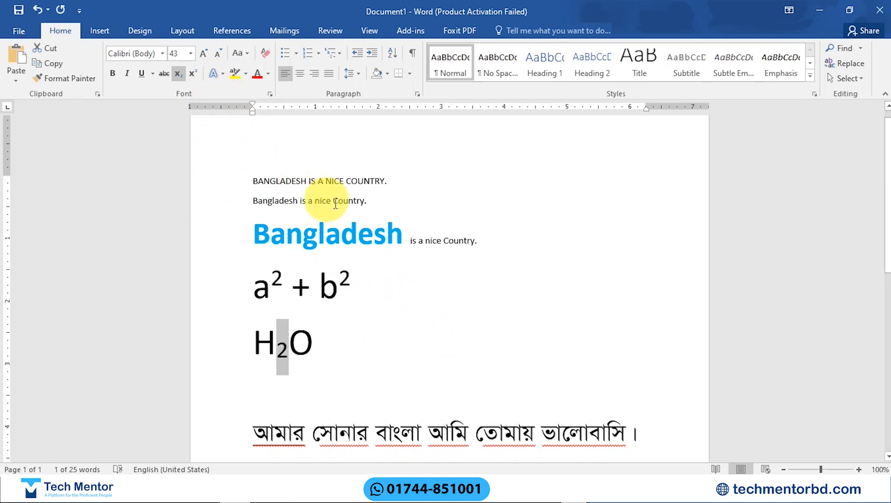
Step: Apply the orange-outlined text effect with a white fill to the whole first line, BANGLADESH IS A NICE COUNTRY
{"action": "left_click_drag", "start_coordinate": [389, 186], "coordinate": [254, 178]}
{"action": "left_click", "coordinate": [222, 73]}
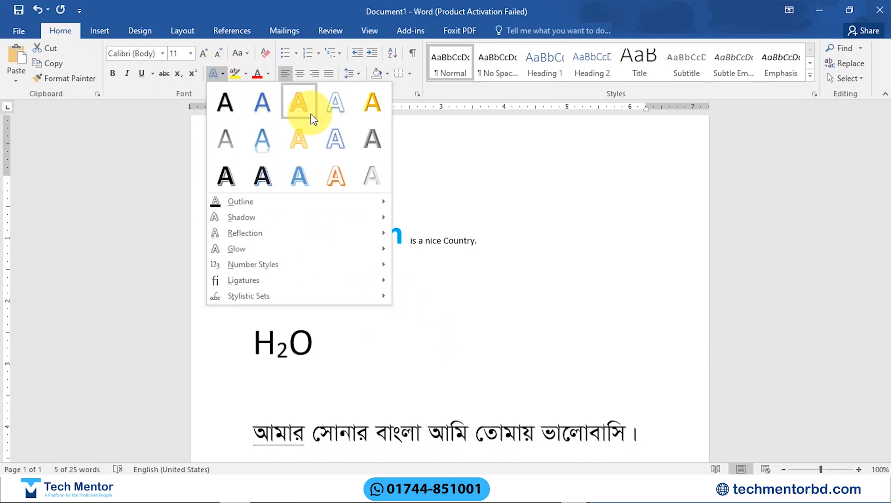
{"action": "left_click", "coordinate": [336, 178]}
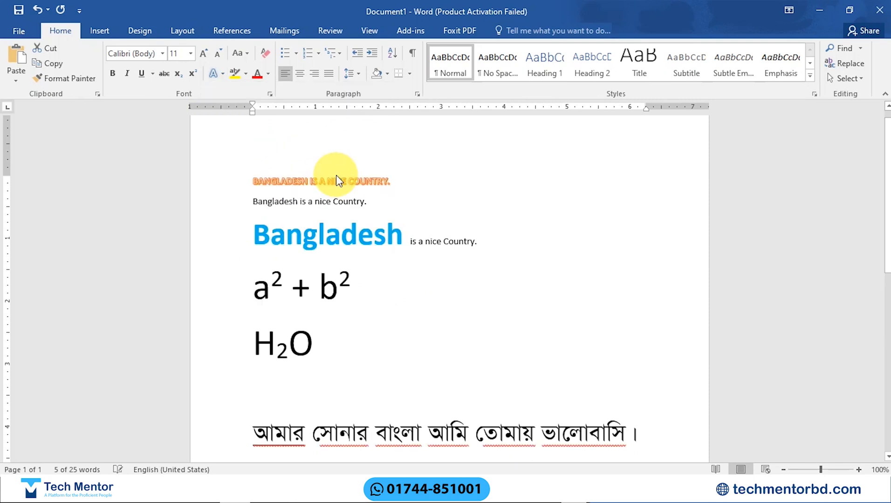
Step: Adjust the font size of the first line in increments until it is 30
{"action": "key", "text": "ctrl+bracketright"}
{"action": "key", "text": "ctrl+bracketright"}
{"action": "key", "text": "ctrl+bracketright"}
{"action": "key", "text": "ctrl+bracketright"}
{"action": "key", "text": "ctrl+bracketright"}
{"action": "key", "text": "ctrl+bracketright"}
{"action": "key", "text": "ctrl+bracketright"}
{"action": "key", "text": "ctrl+bracketright"}
{"action": "key", "text": "ctrl+bracketright"}
{"action": "key", "text": "ctrl+bracketright"}
{"action": "key", "text": "ctrl+bracketright"}
{"action": "key", "text": "ctrl+bracketright"}
{"action": "key", "text": "ctrl+bracketright"}
{"action": "key", "text": "ctrl+bracketright"}
{"action": "key", "text": "ctrl+bracketright"}
{"action": "key", "text": "ctrl+bracketright"}
{"action": "key", "text": "ctrl+bracketright"}
{"action": "key", "text": "ctrl+bracketright"}
{"action": "key", "text": "ctrl+bracketright"}
{"action": "key", "text": "ctrl+bracketright"}
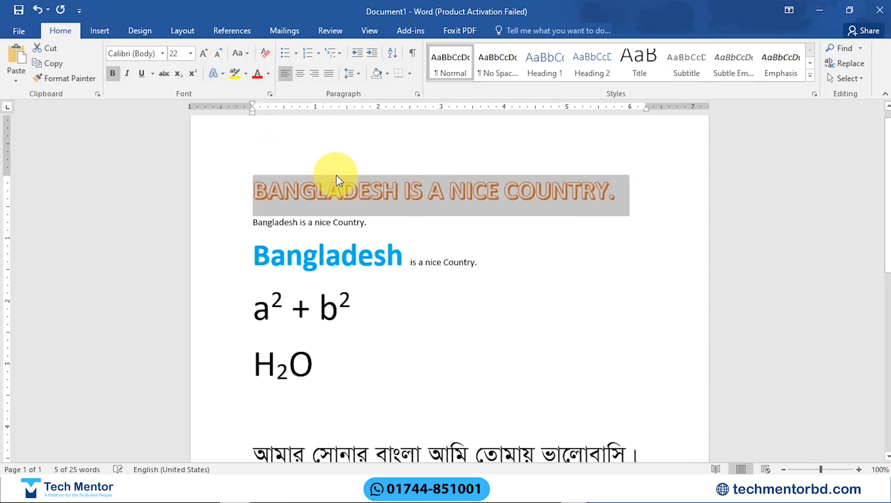
{"action": "key", "text": "ctrl+bracketleft"}
{"action": "key", "text": "ctrl+bracketleft"}
{"action": "key", "text": "ctrl+bracketleft"}
{"action": "key", "text": "ctrl+bracketleft"}
{"action": "key", "text": "ctrl+bracketleft"}
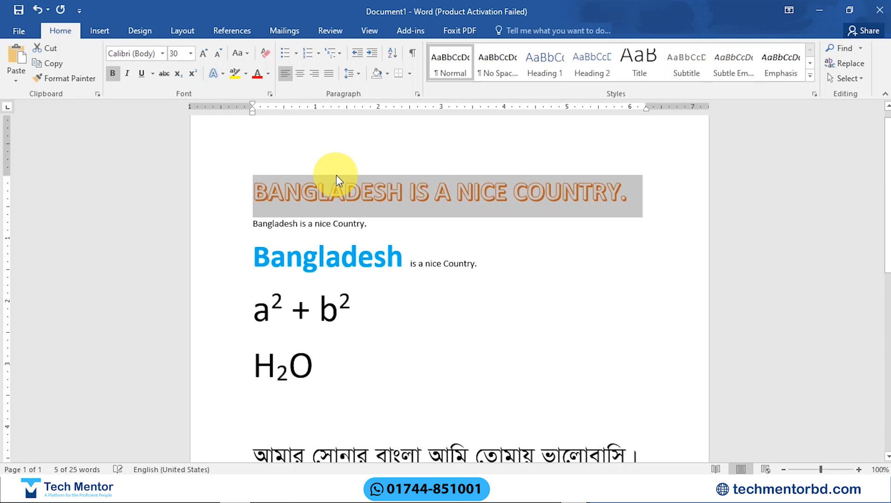
Step: Look through the preset text effects and the outline, shadow, glow and number style options for the first line
{"action": "left_click", "coordinate": [223, 74]}
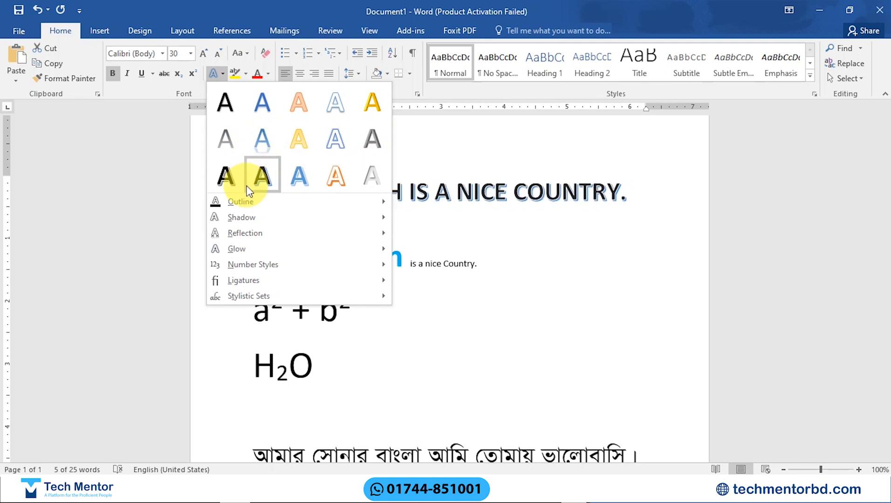
{"action": "mouse_move", "coordinate": [247, 205]}
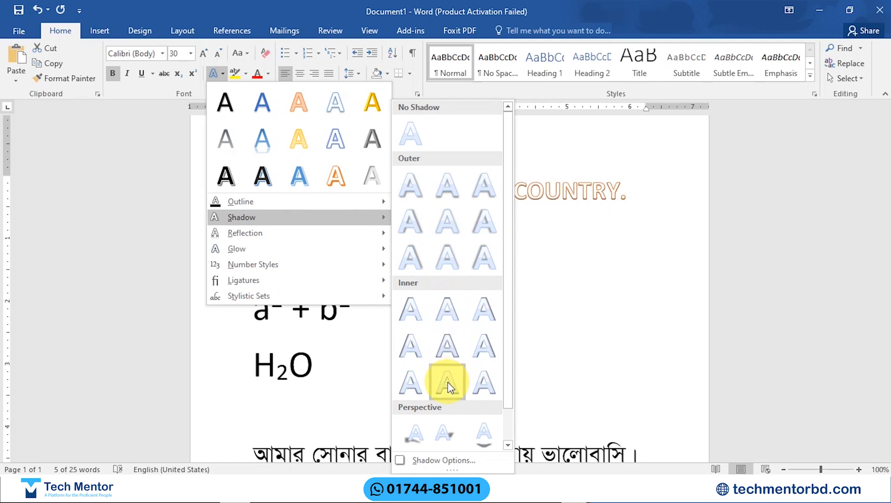
{"action": "left_click_drag", "start_coordinate": [506, 322], "coordinate": [507, 371]}
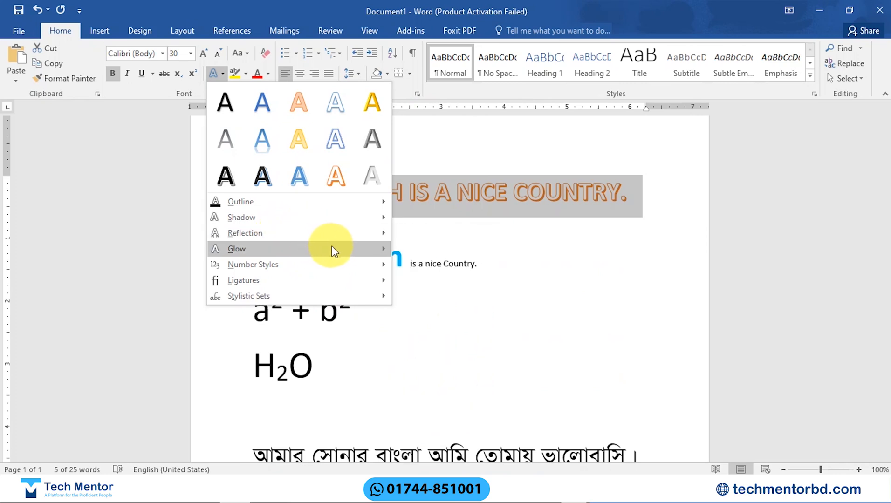
{"action": "mouse_move", "coordinate": [327, 249]}
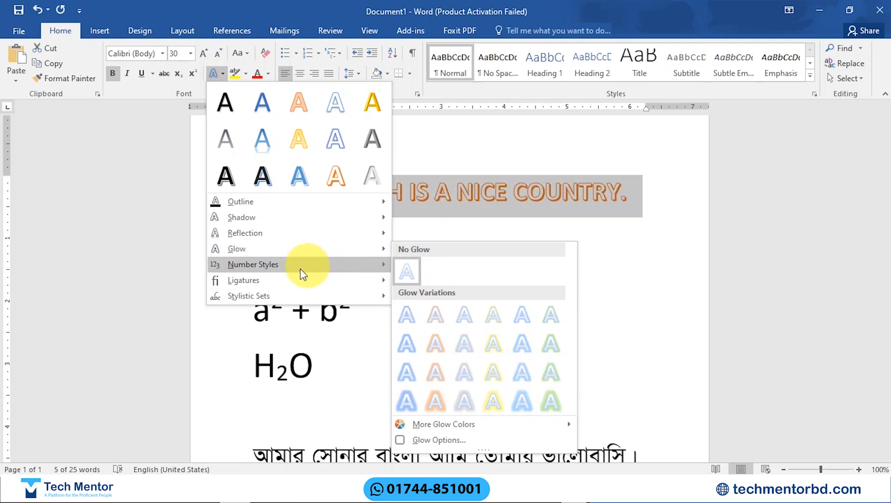
{"action": "mouse_move", "coordinate": [315, 263]}
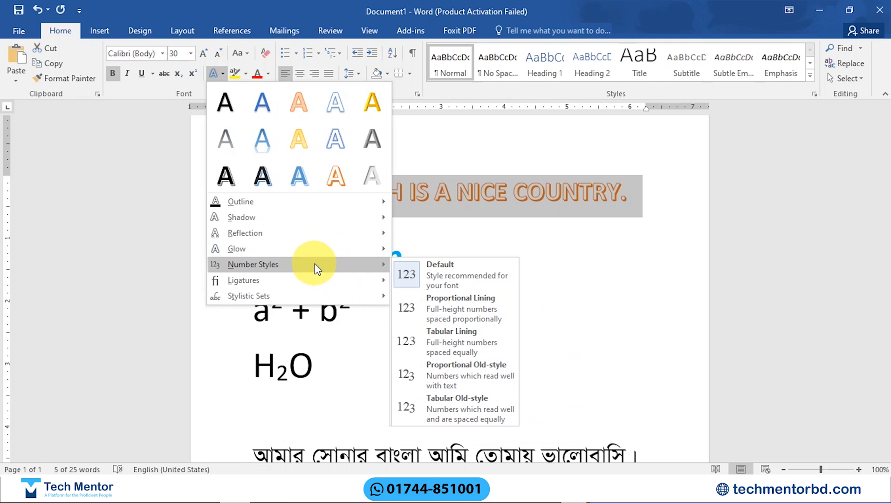
{"action": "mouse_move", "coordinate": [324, 225]}
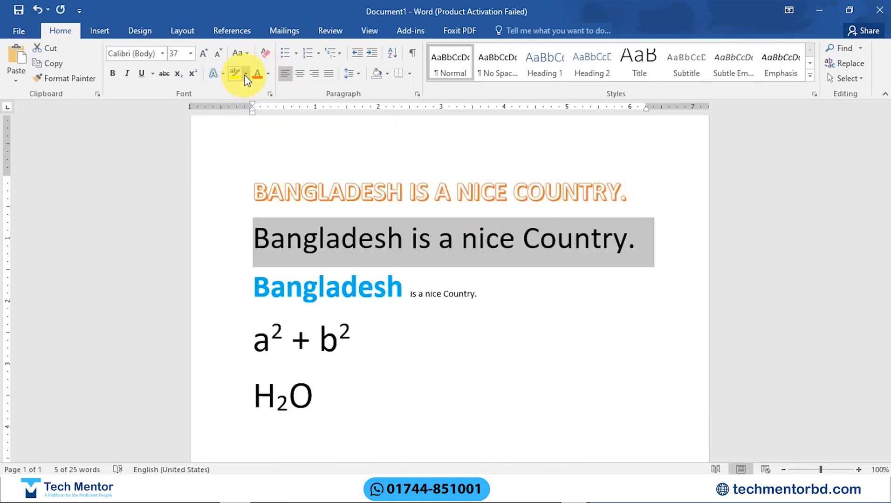
Step: Open the text highlight colour choices for the selected second line, Bangladesh is a nice Country
{"action": "left_click", "coordinate": [245, 73]}
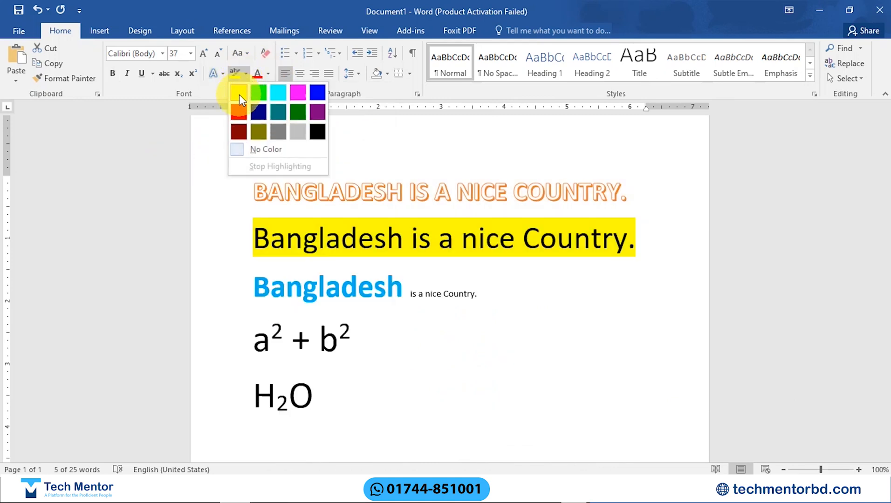